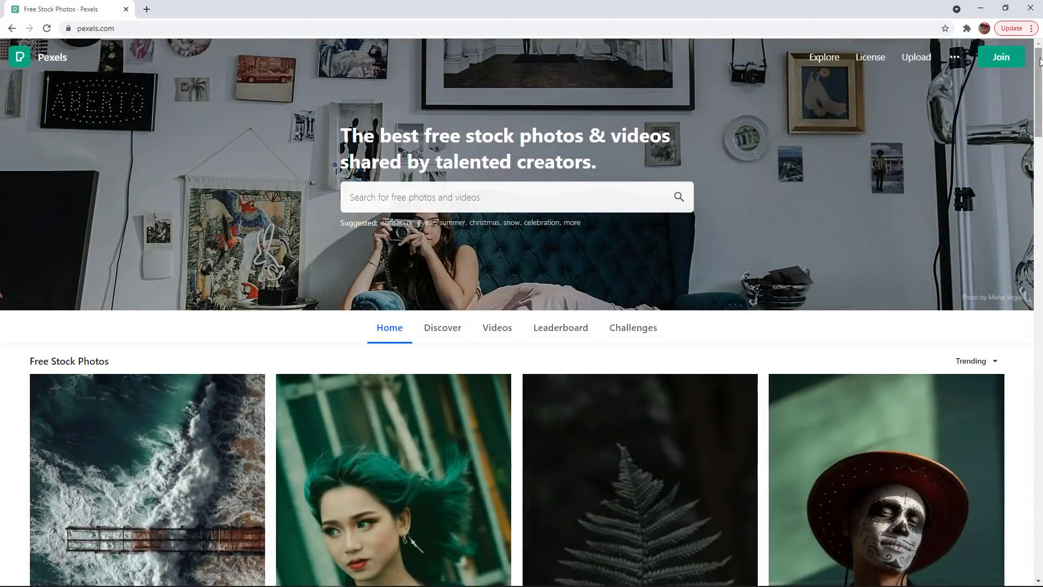
- Return to the top of the Pexels home page and focus the search box
{"action": "scroll", "coordinate": [1041, 158], "scroll_direction": "down", "scroll_amount": 10}
{"action": "scroll", "coordinate": [1039, 136], "scroll_direction": "up", "scroll_amount": 10}
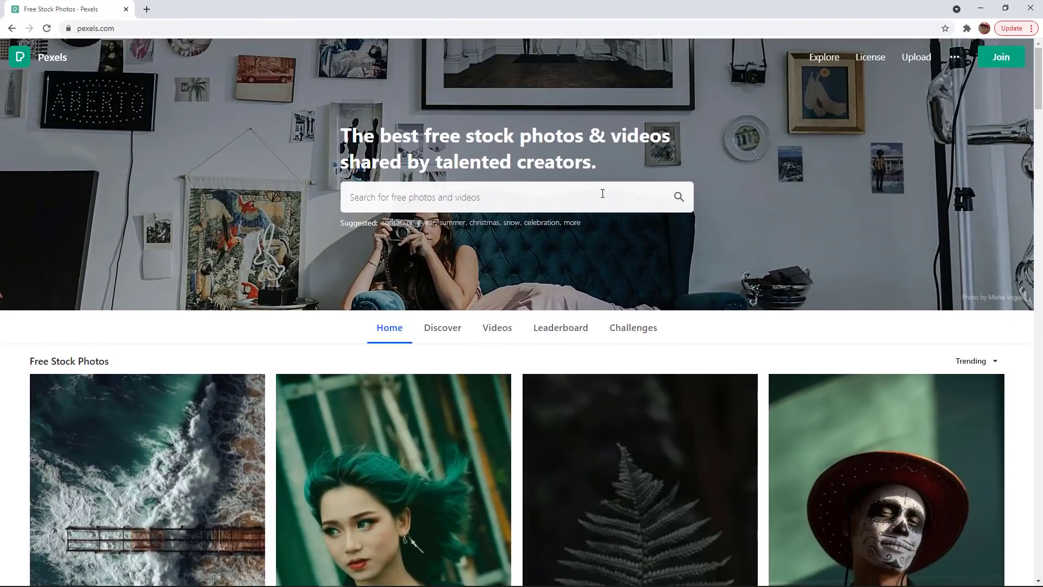
{"action": "left_click", "coordinate": [602, 194]}
- Search Pexels for 'graduation' and filter the results to Horizontal orientation
{"action": "type", "text": "graduation"}
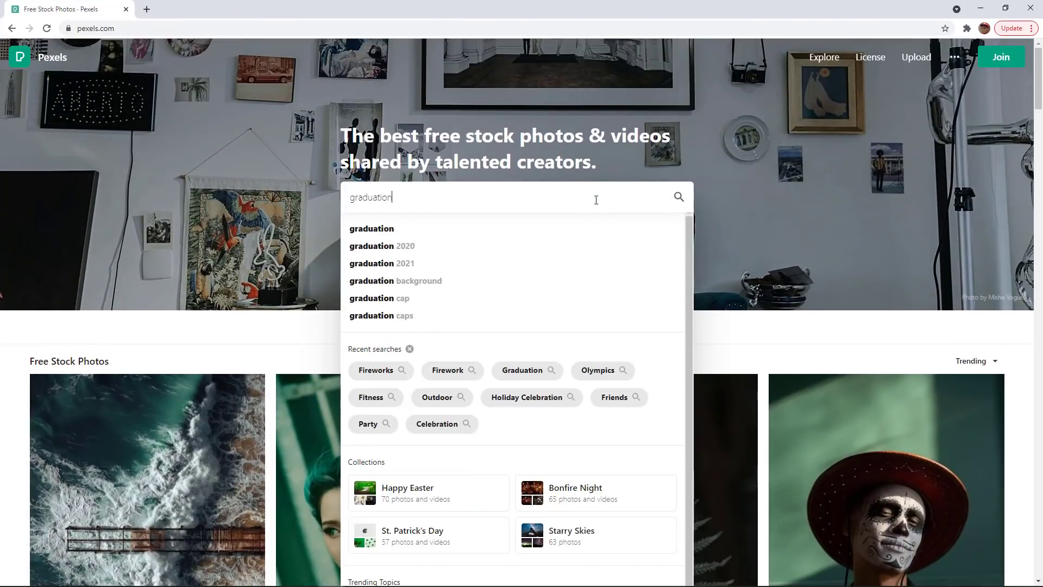
{"action": "key", "text": "Return"}
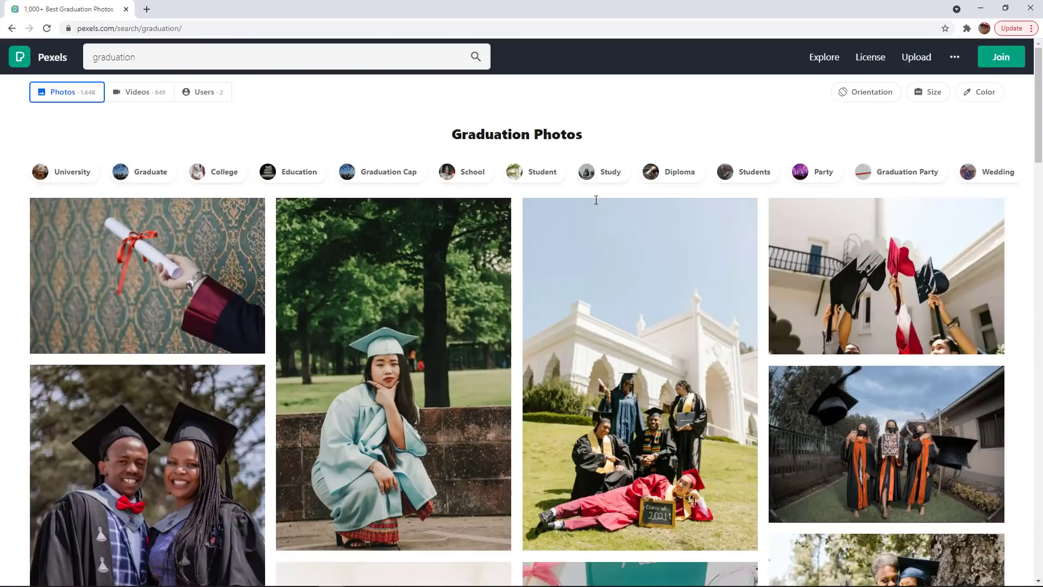
{"action": "left_click", "coordinate": [857, 101]}
{"action": "left_click", "coordinate": [863, 145]}
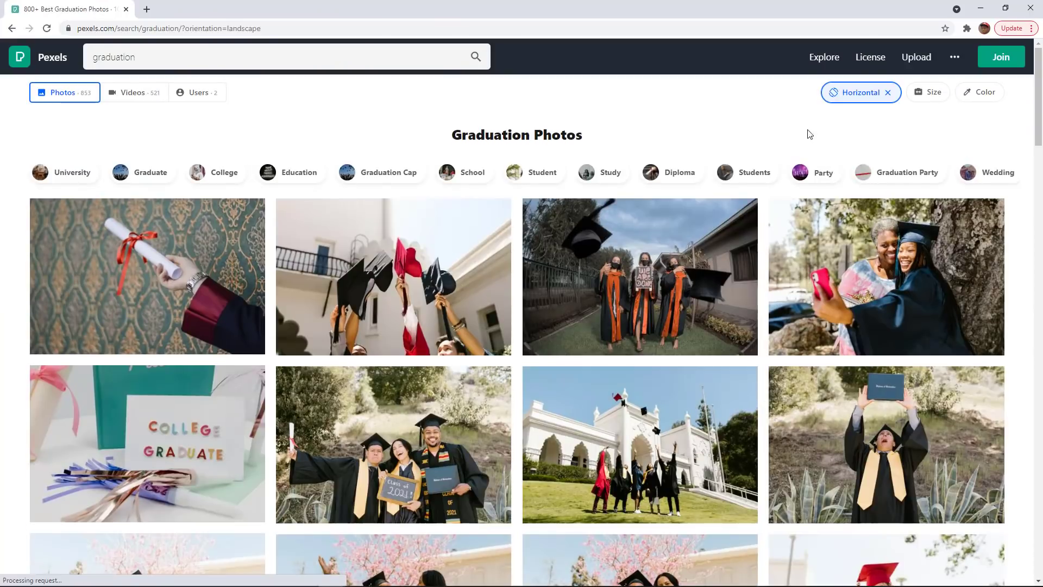
- Download the orange-stoled graduates photo and the Class of 2021 sign photo
{"action": "left_click", "coordinate": [696, 339]}
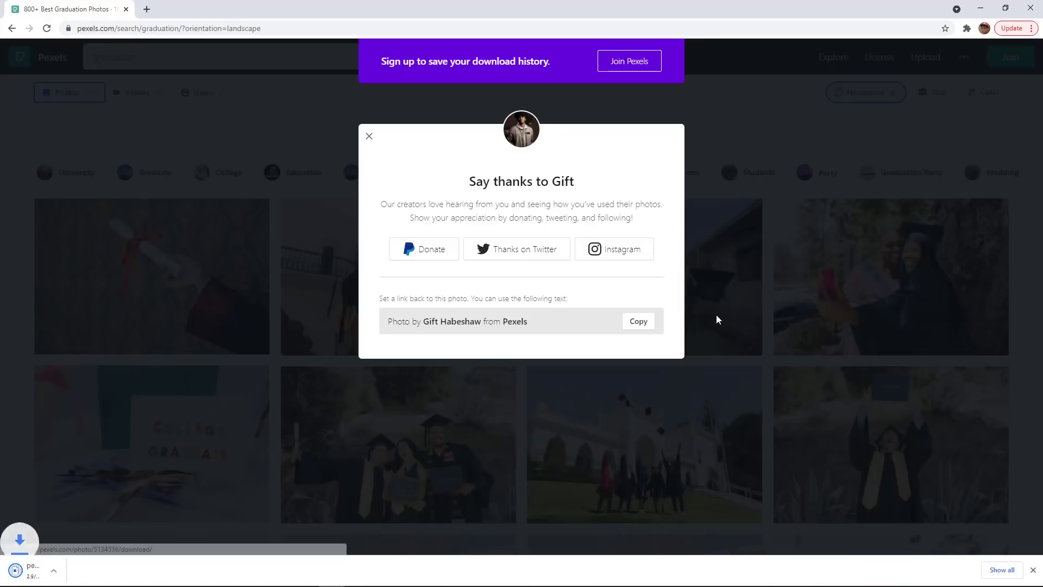
{"action": "left_click", "coordinate": [742, 142]}
{"action": "scroll", "coordinate": [748, 128], "scroll_direction": "down", "scroll_amount": 2}
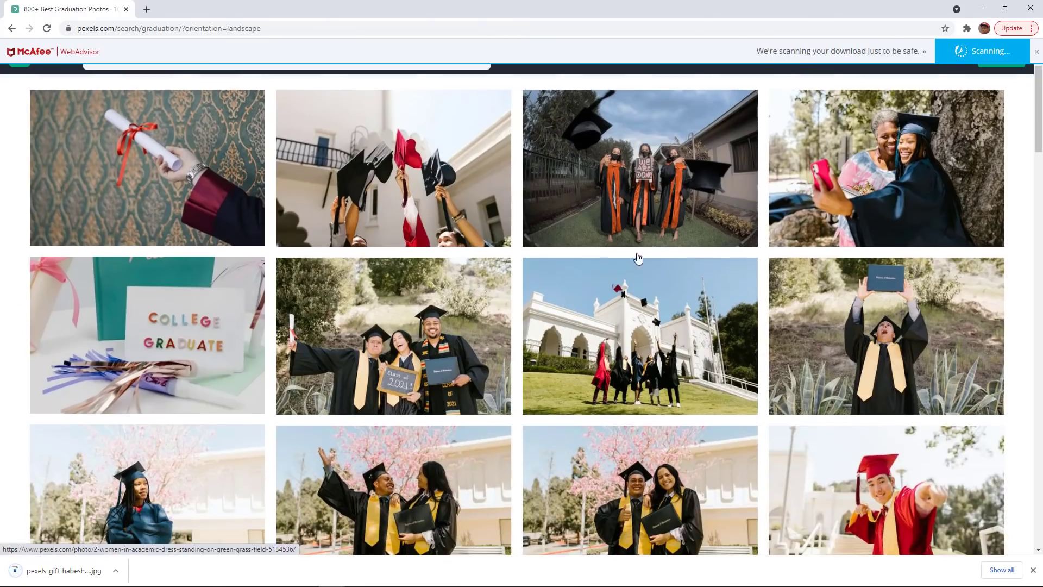
{"action": "left_click", "coordinate": [461, 388]}
{"action": "left_click", "coordinate": [751, 242]}
- Download the thrown-caps photo and the two graduates with diploma photo
{"action": "scroll", "coordinate": [750, 245], "scroll_direction": "down", "scroll_amount": 4}
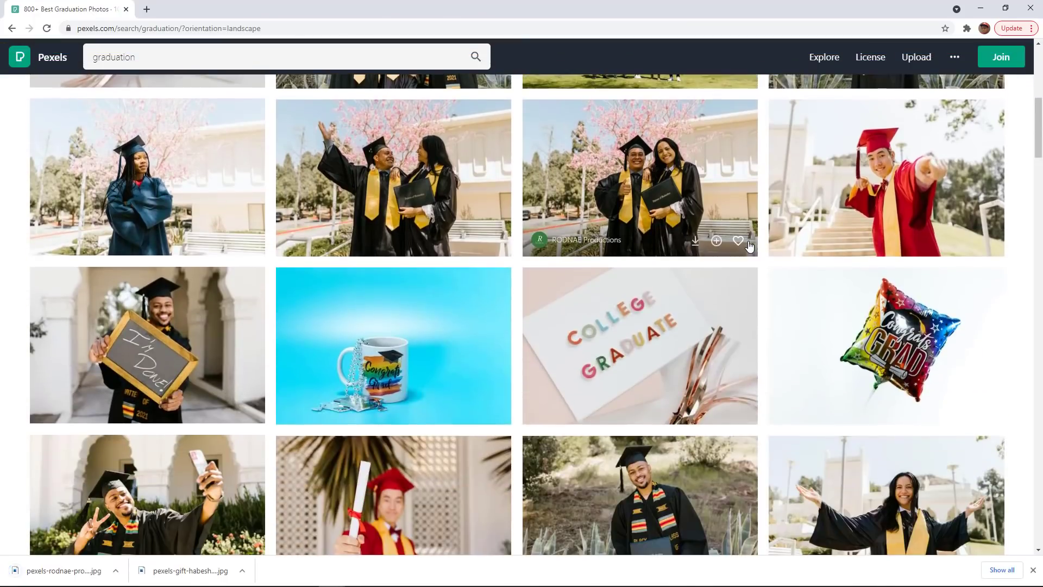
{"action": "scroll", "coordinate": [750, 247], "scroll_direction": "down", "scroll_amount": 8}
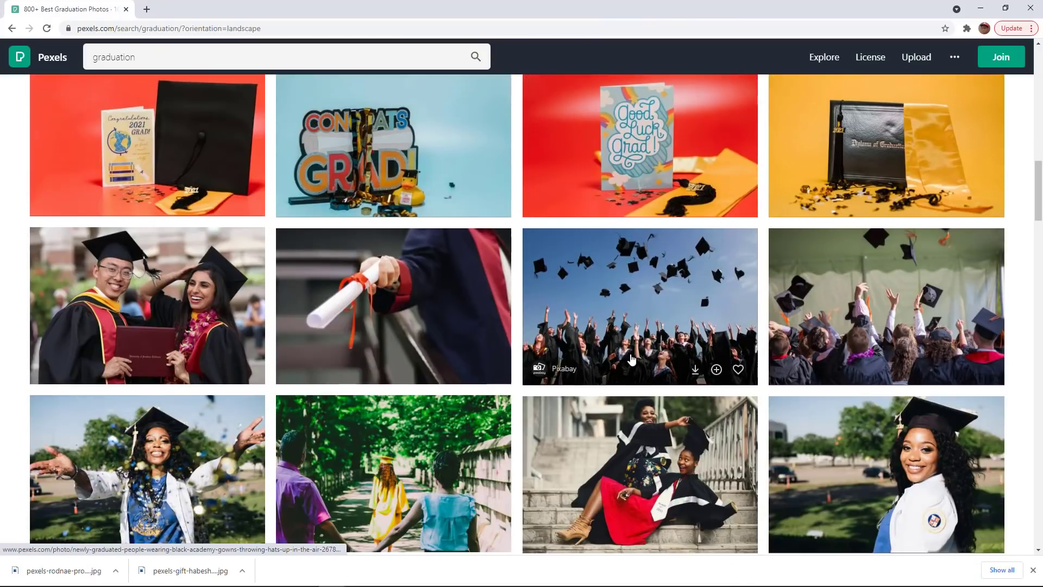
{"action": "left_click", "coordinate": [697, 373]}
{"action": "left_click", "coordinate": [742, 275]}
{"action": "scroll", "coordinate": [662, 248], "scroll_direction": "down", "scroll_amount": 4}
{"action": "scroll", "coordinate": [662, 249], "scroll_direction": "down", "scroll_amount": 7}
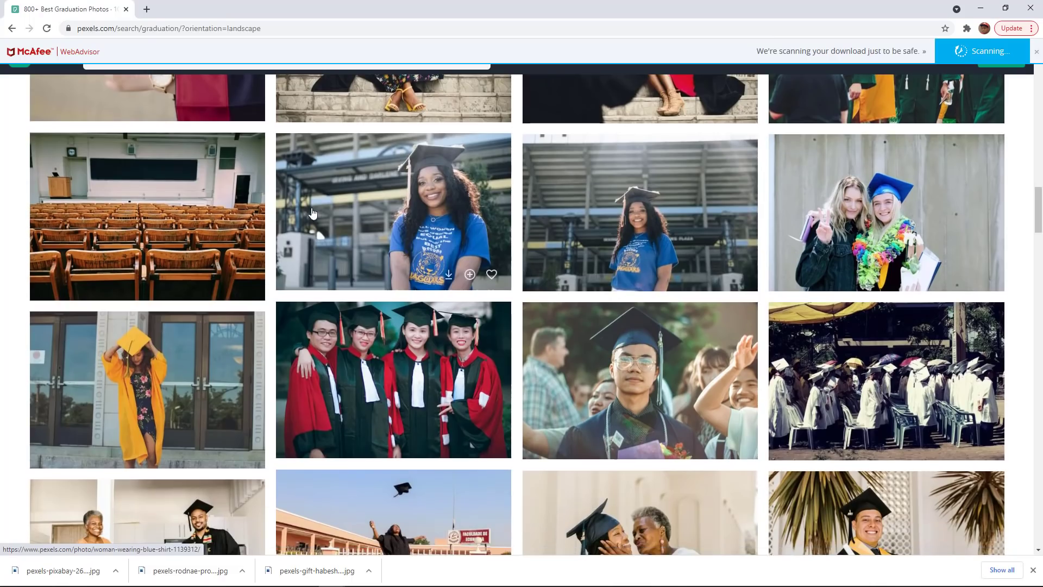
{"action": "scroll", "coordinate": [202, 213], "scroll_direction": "up", "scroll_amount": 7}
{"action": "scroll", "coordinate": [203, 213], "scroll_direction": "up", "scroll_amount": 3}
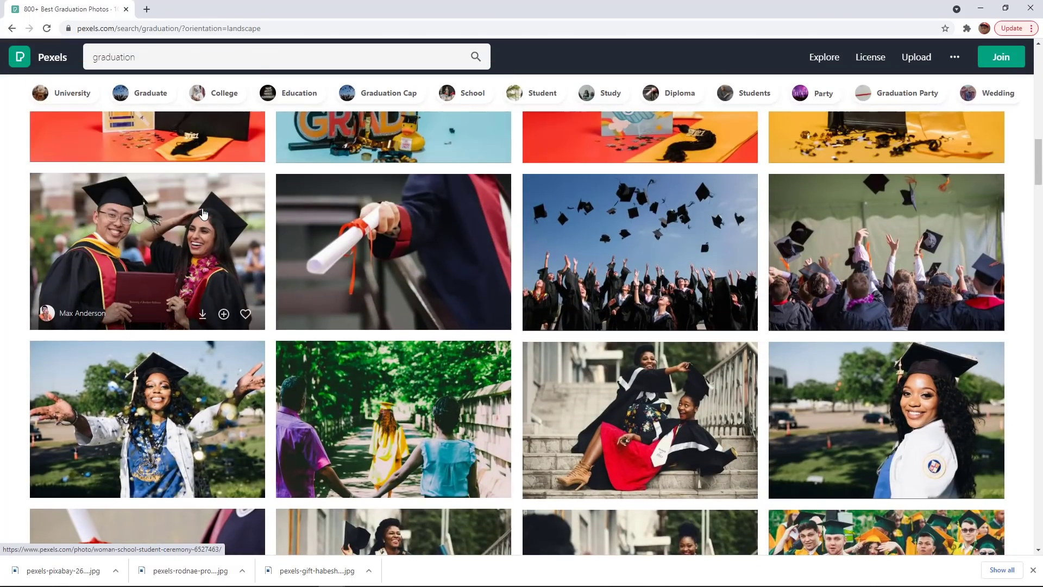
{"action": "left_click", "coordinate": [201, 314]}
{"action": "left_click", "coordinate": [158, 293]}
- Dismiss the download scanning notice and start a new Pexels search
{"action": "scroll", "coordinate": [263, 240], "scroll_direction": "up", "scroll_amount": 5}
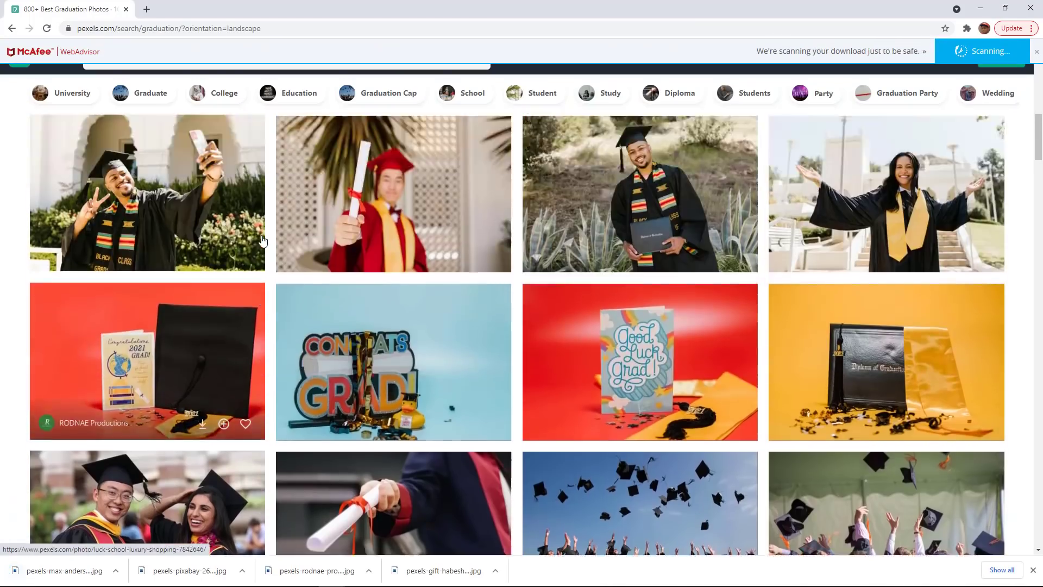
{"action": "scroll", "coordinate": [262, 239], "scroll_direction": "up", "scroll_amount": 10}
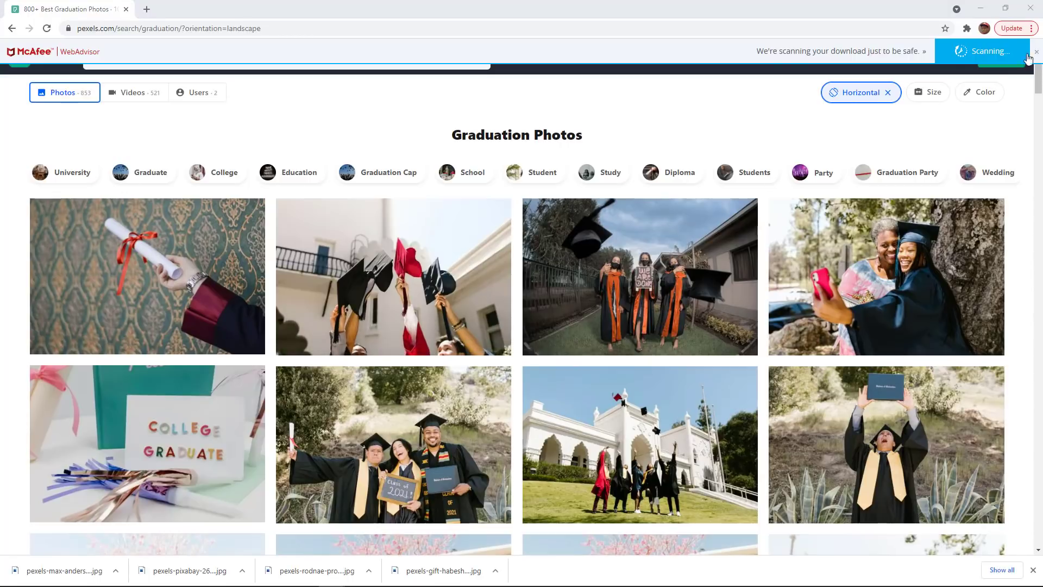
{"action": "left_click", "coordinate": [1036, 51]}
{"action": "left_click", "coordinate": [288, 64]}
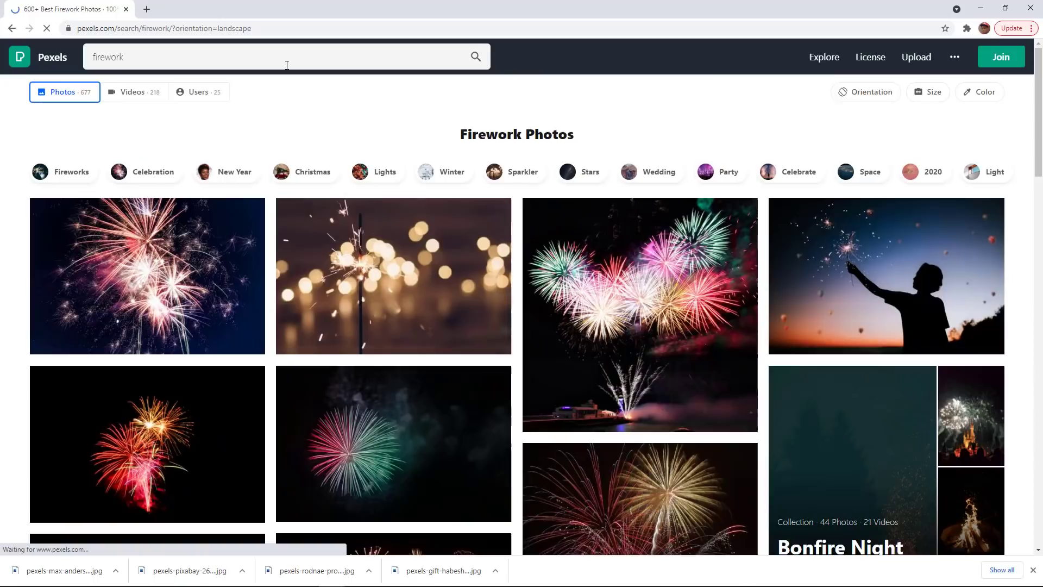
- Download the fireworks-bursting-in-dark-sky video and drag all five files into Filmora
{"action": "left_click", "coordinate": [133, 96]}
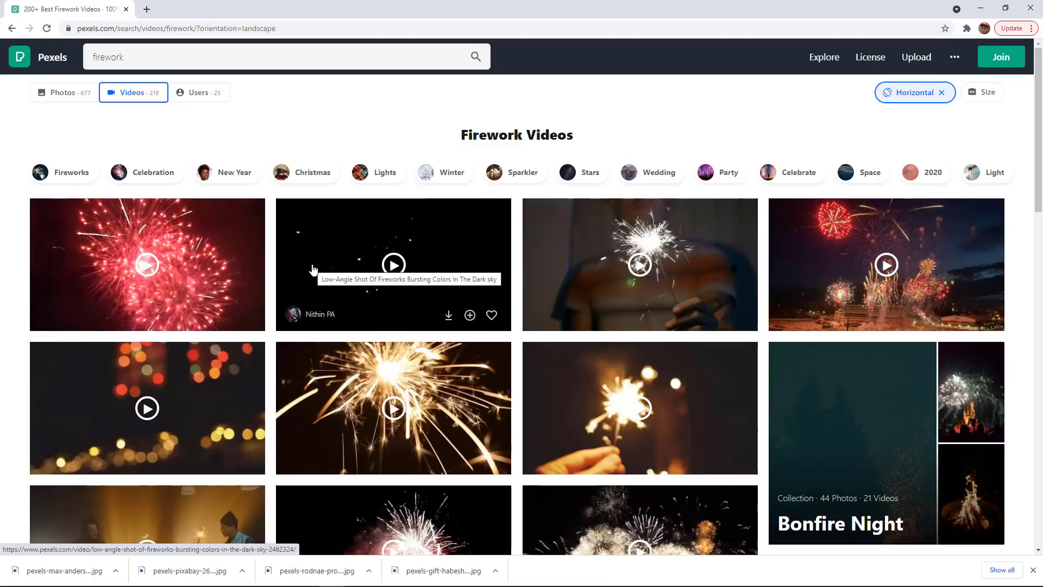
{"action": "left_click", "coordinate": [312, 269]}
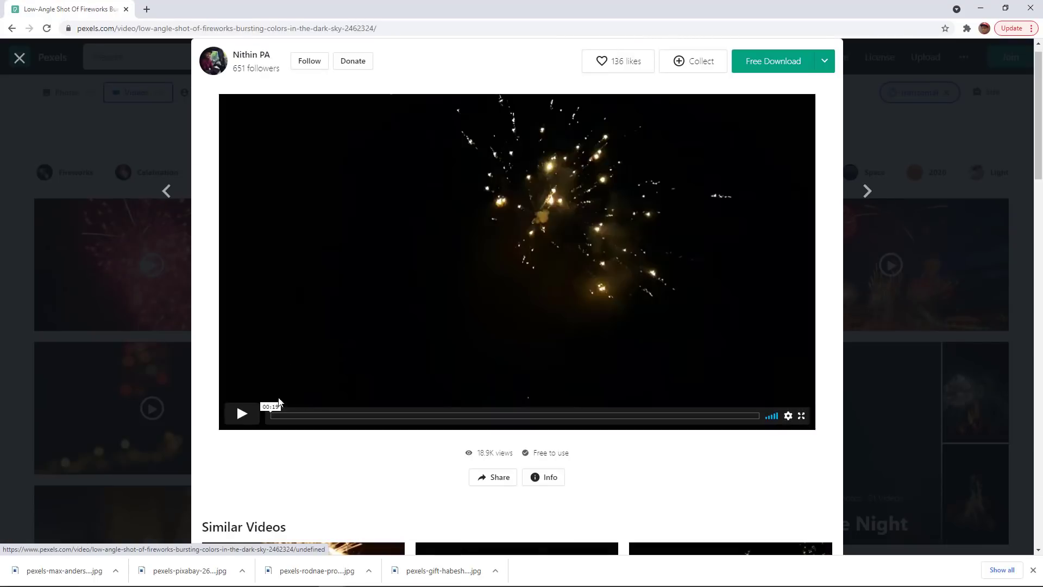
{"action": "left_click", "coordinate": [782, 66]}
{"action": "left_click", "coordinate": [808, 303]}
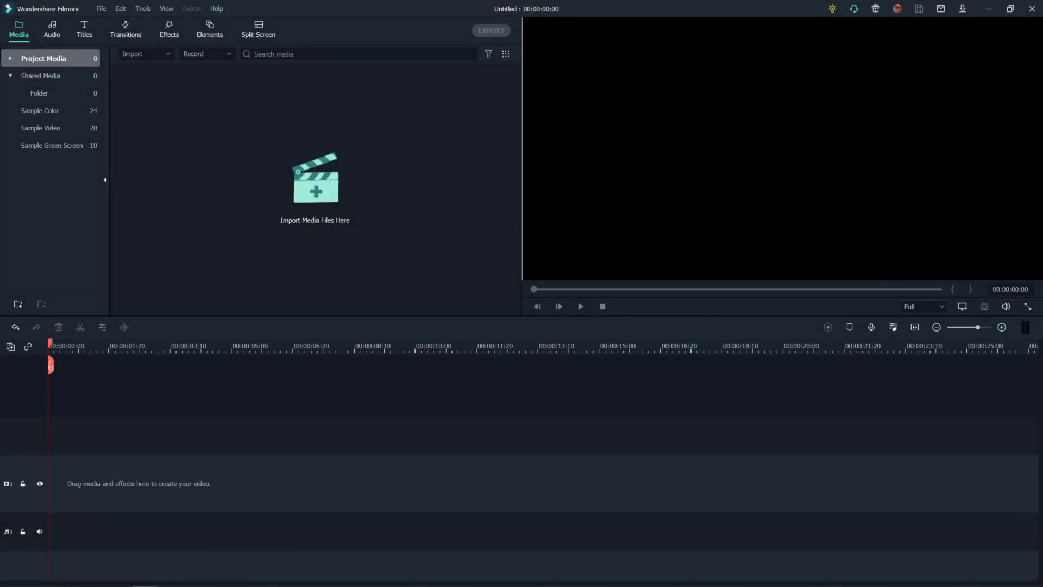
{"action": "left_click_drag", "start_coordinate": [7, 194], "coordinate": [344, 237]}
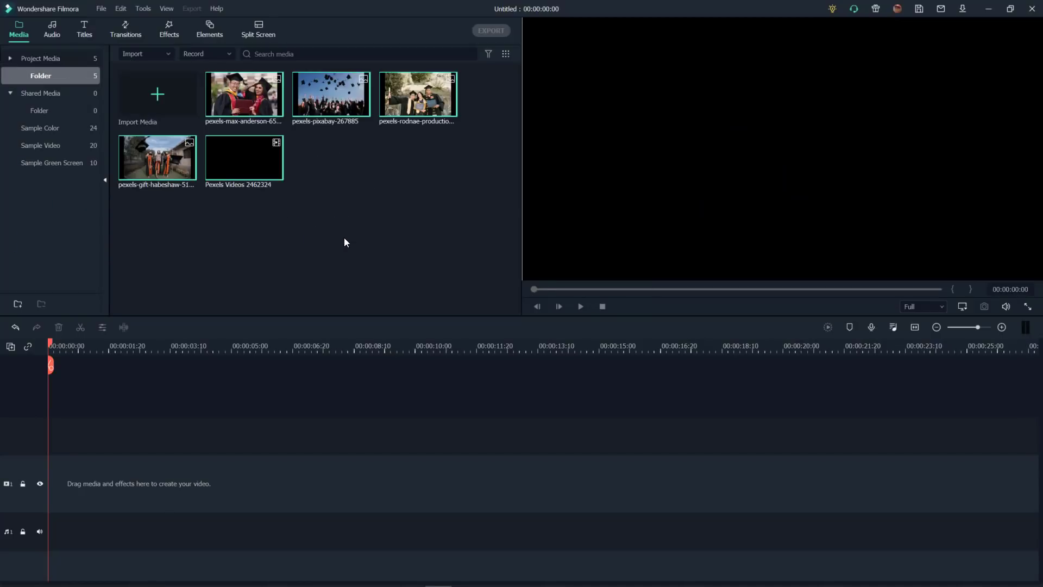
- Add the Gradient 4 sample color to the timeline and extend it to about 9 seconds
{"action": "left_click", "coordinate": [345, 242]}
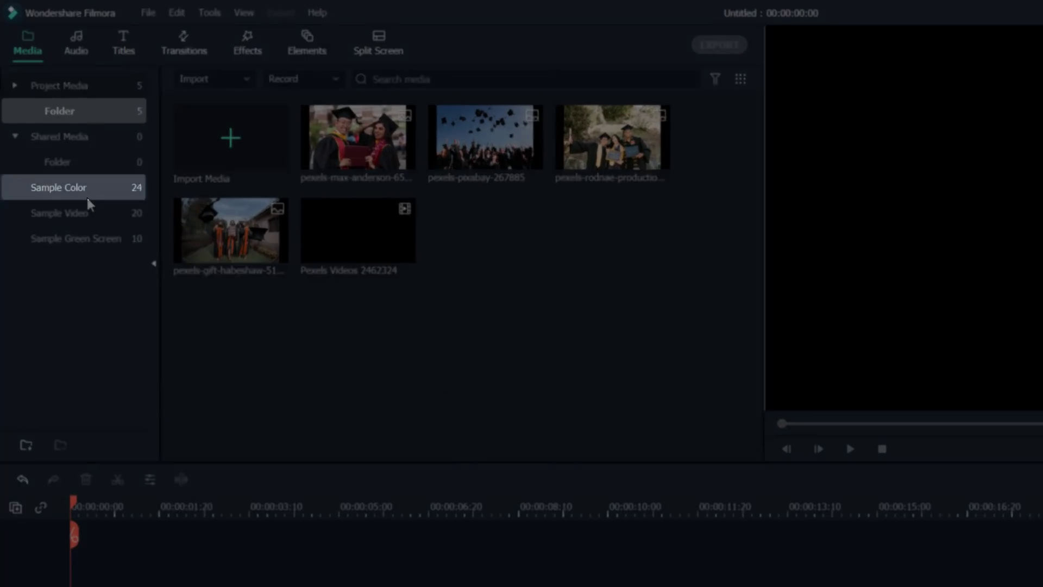
{"action": "left_click", "coordinate": [88, 197]}
{"action": "scroll", "coordinate": [325, 208], "scroll_direction": "down", "scroll_amount": 3}
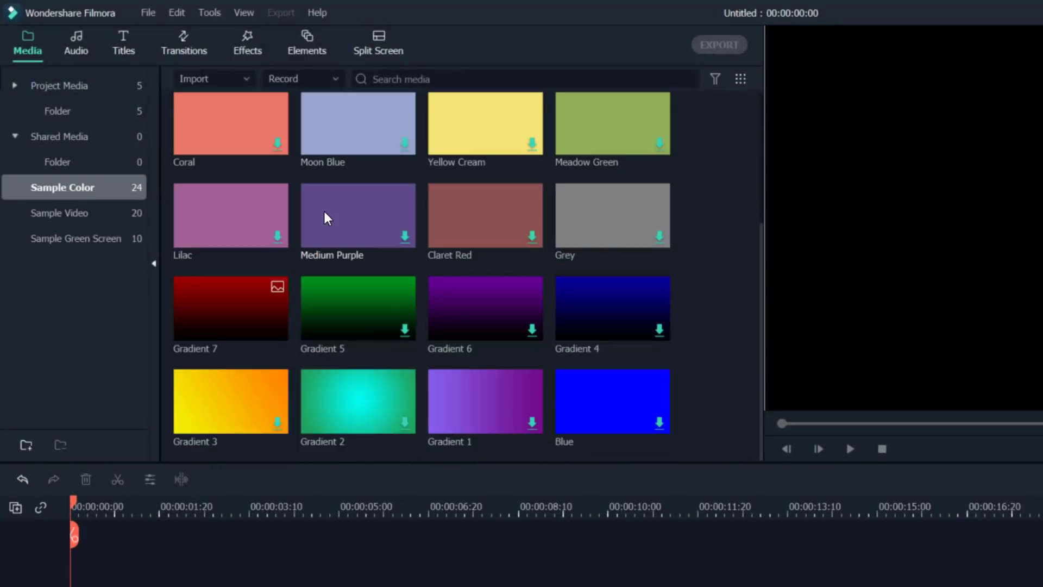
{"action": "left_click_drag", "start_coordinate": [601, 326], "coordinate": [45, 493]}
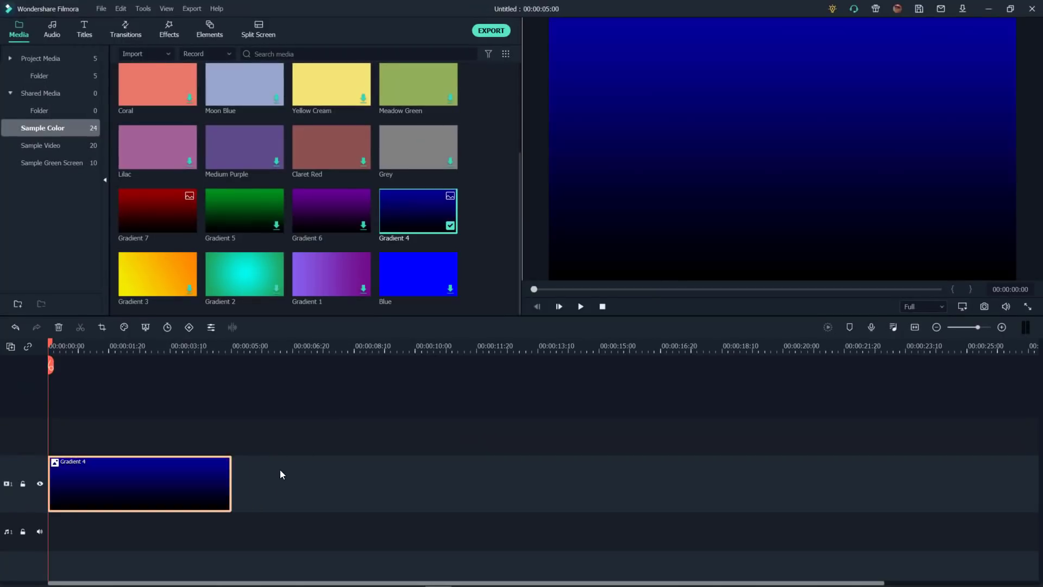
{"action": "left_click_drag", "start_coordinate": [236, 484], "coordinate": [388, 483]}
{"action": "left_click", "coordinate": [50, 61]}
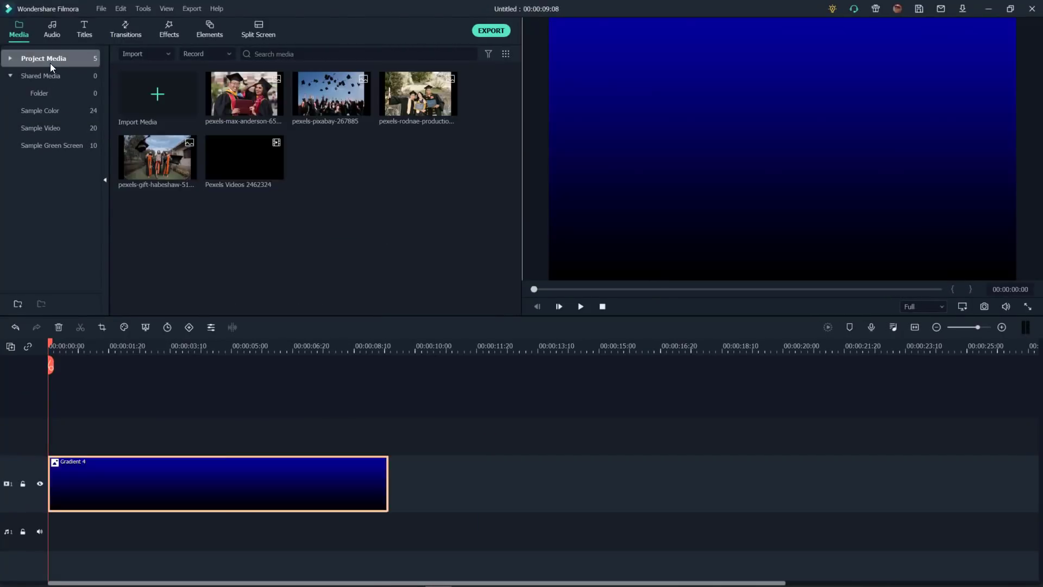
- Place the three-graduates photo above Gradient 4 and stretch it to the same length
{"action": "left_click_drag", "start_coordinate": [126, 346], "coordinate": [85, 439]}
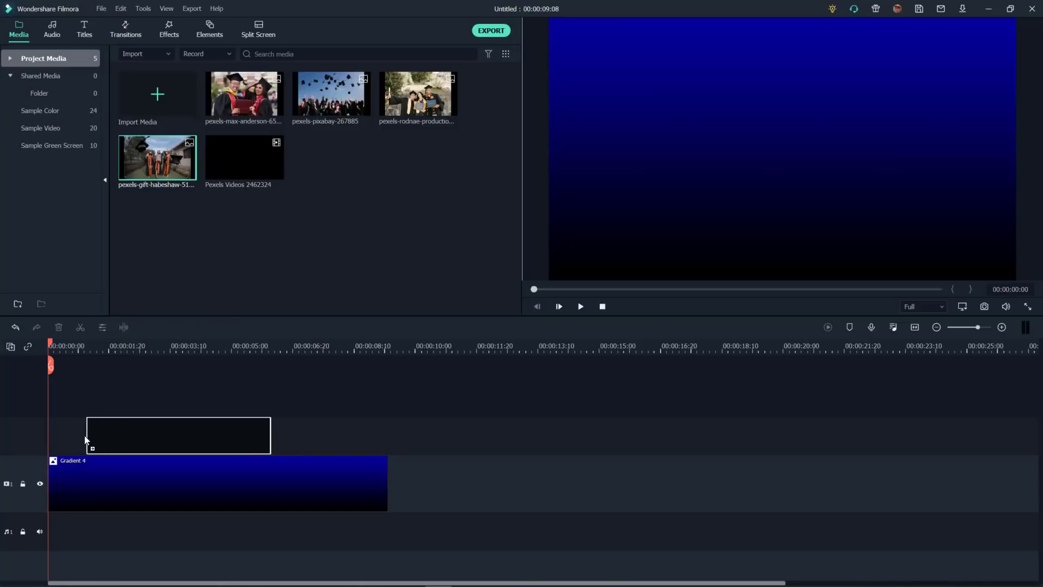
{"action": "left_click_drag", "start_coordinate": [177, 436], "coordinate": [177, 437]}
{"action": "left_click_drag", "start_coordinate": [242, 432], "coordinate": [387, 439]}
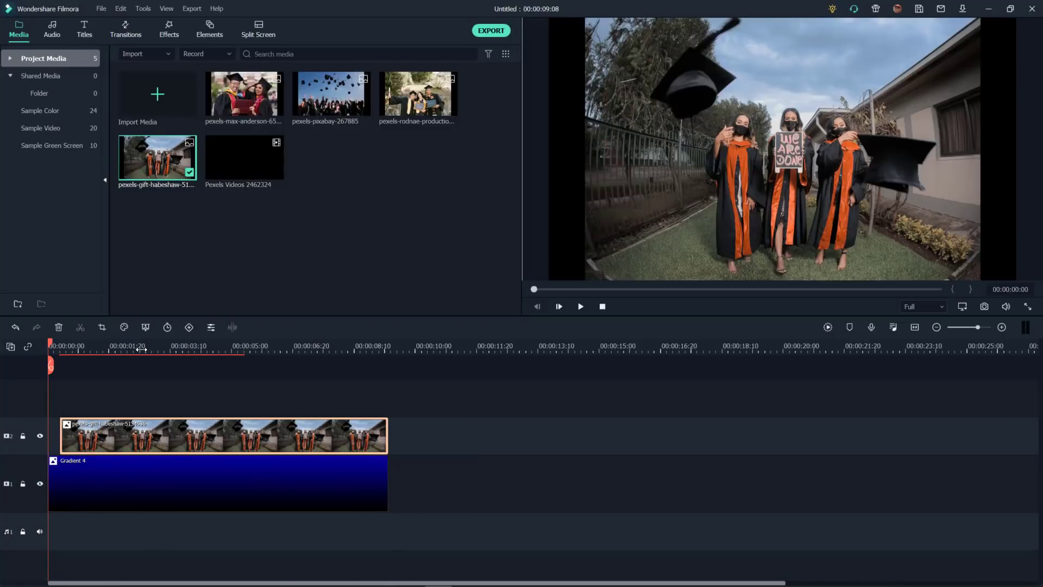
{"action": "left_click", "coordinate": [139, 350]}
- Apply Crop to Fit to the photo clip so it fills the frame
{"action": "right_click", "coordinate": [659, 173]}
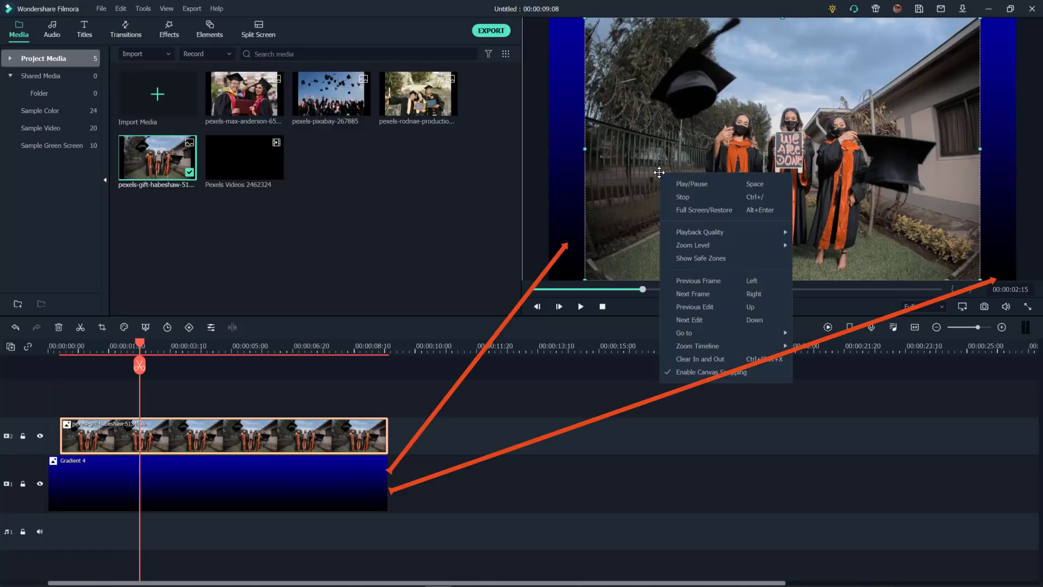
{"action": "left_click", "coordinate": [249, 433]}
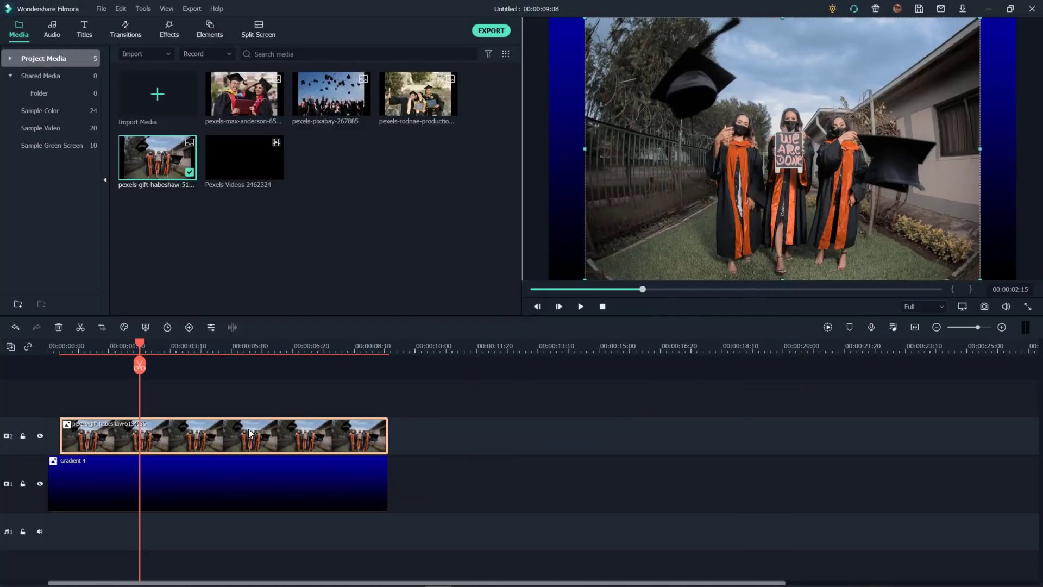
{"action": "right_click", "coordinate": [250, 433]}
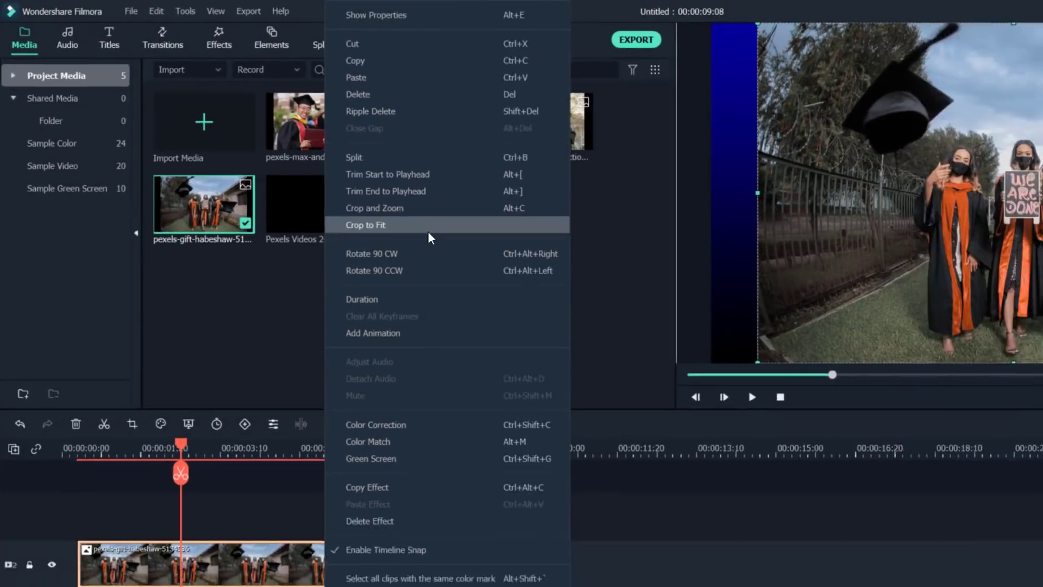
{"action": "left_click", "coordinate": [429, 234]}
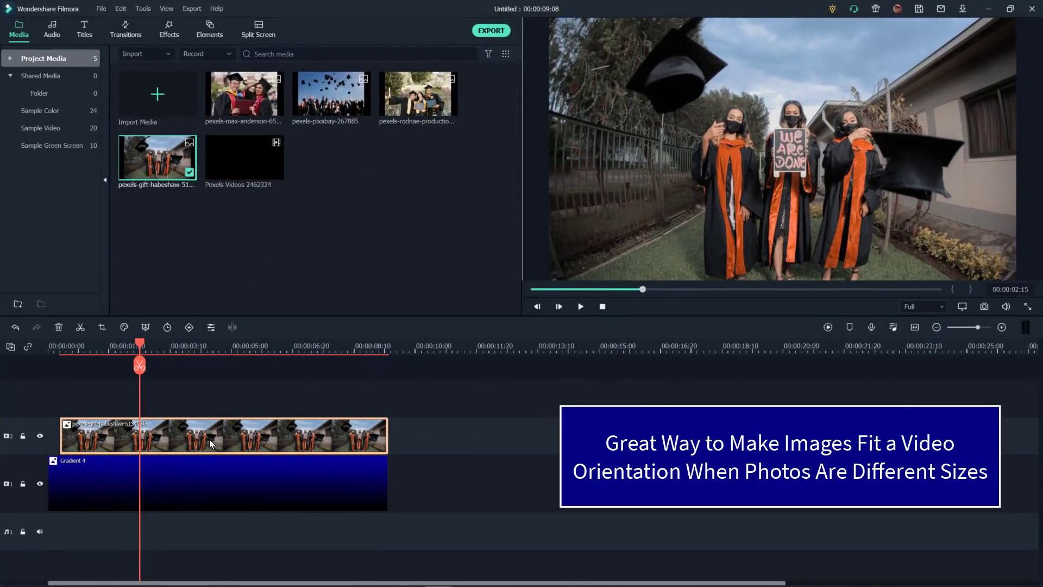
{"action": "left_click", "coordinate": [170, 34]}
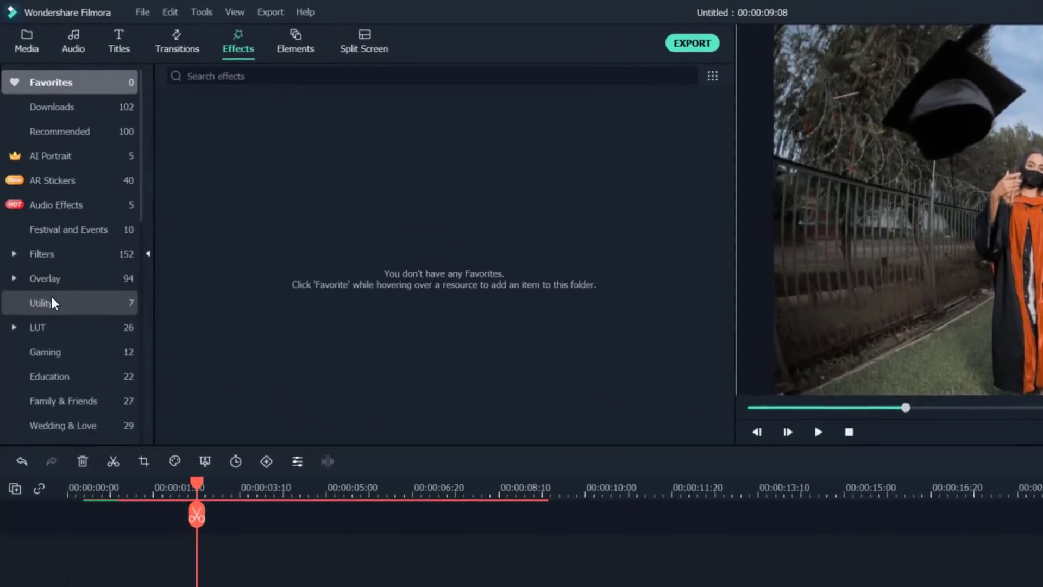
- Apply the Utility Border effect to give the photo a white frame
{"action": "left_click", "coordinate": [51, 299]}
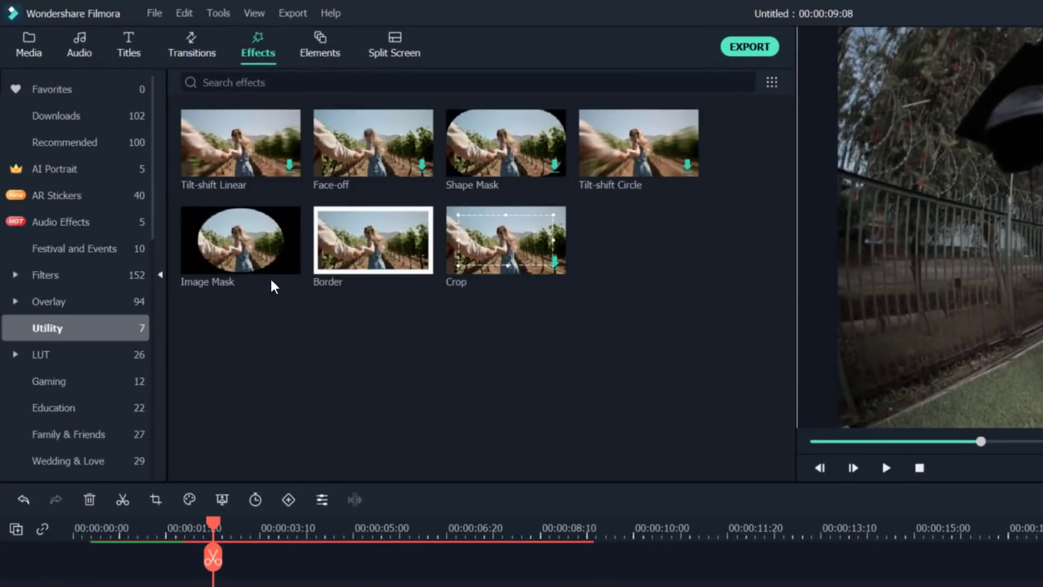
{"action": "left_click_drag", "start_coordinate": [359, 263], "coordinate": [289, 586]}
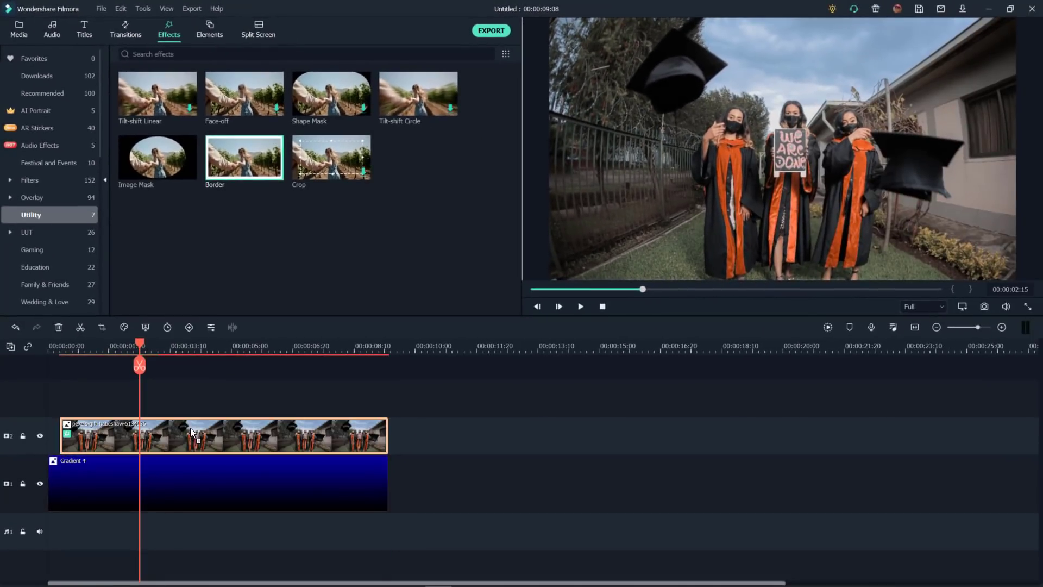
{"action": "left_click_drag", "start_coordinate": [190, 428], "coordinate": [190, 428]}
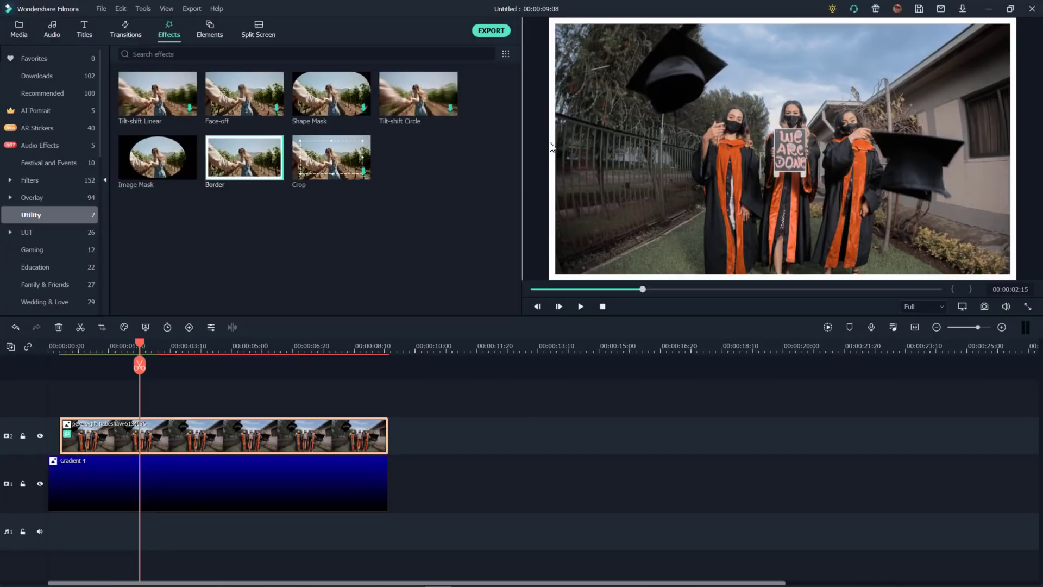
- Shrink the bordered photo, centre it over the gradient, and play back to check
{"action": "left_click_drag", "start_coordinate": [550, 20], "coordinate": [650, 107]}
{"action": "left_click_drag", "start_coordinate": [768, 156], "coordinate": [744, 131]}
{"action": "left_click", "coordinate": [500, 455]}
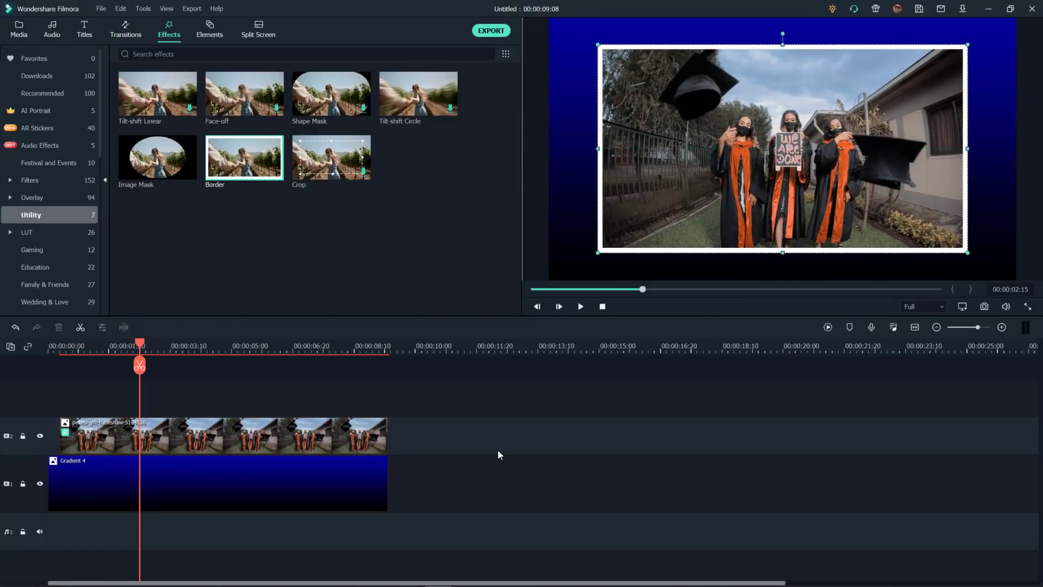
{"action": "left_click_drag", "start_coordinate": [139, 345], "coordinate": [47, 343]}
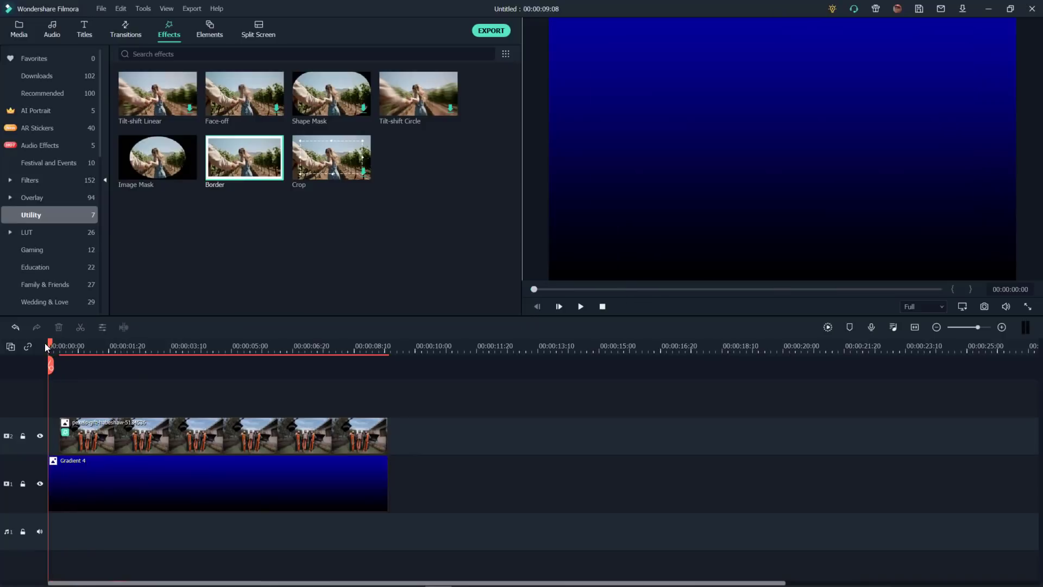
{"action": "left_click", "coordinate": [583, 304]}
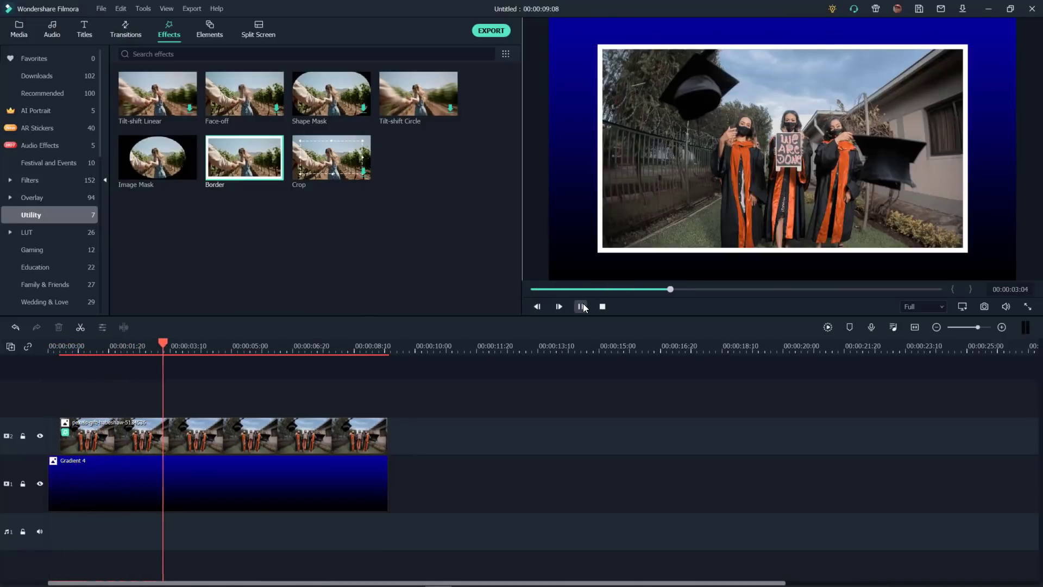
{"action": "left_click", "coordinate": [582, 306]}
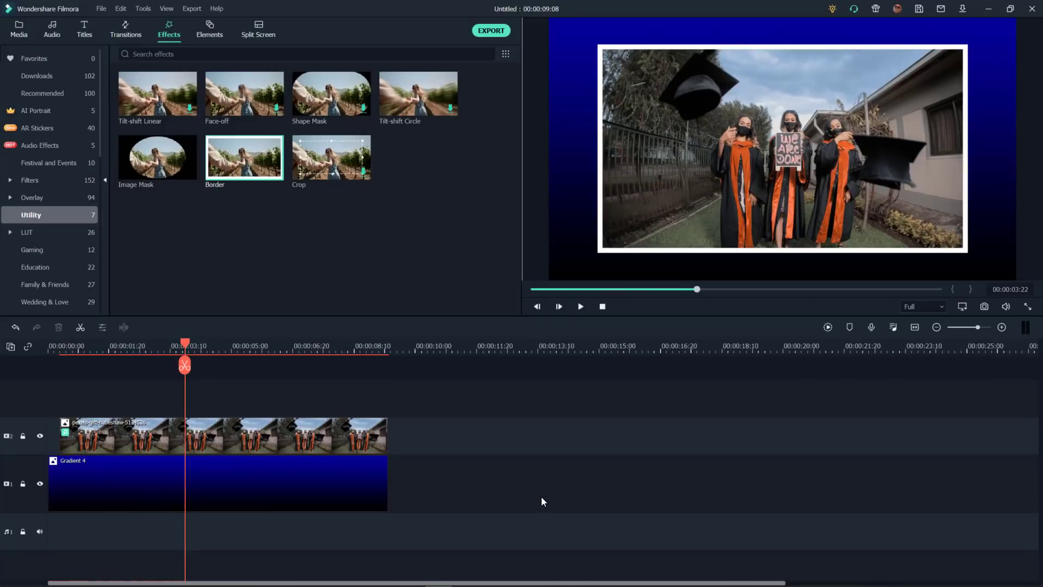
- Apply the Zoom In animation preset to the graduates photo and preview it
{"action": "double_click", "coordinate": [254, 443]}
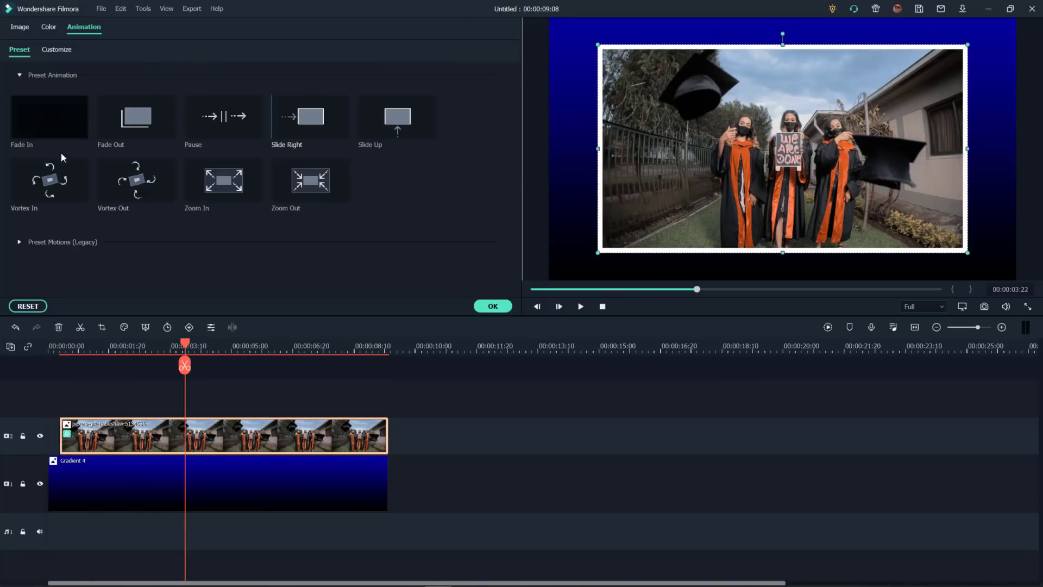
{"action": "double_click", "coordinate": [223, 183]}
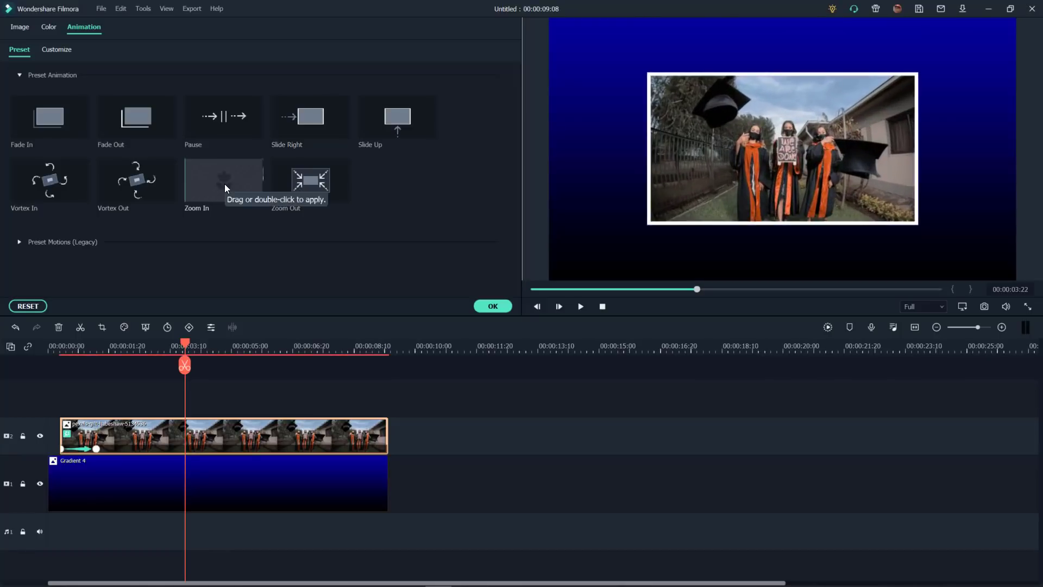
{"action": "left_click", "coordinate": [492, 306]}
{"action": "left_click_drag", "start_coordinate": [184, 354], "coordinate": [49, 354]}
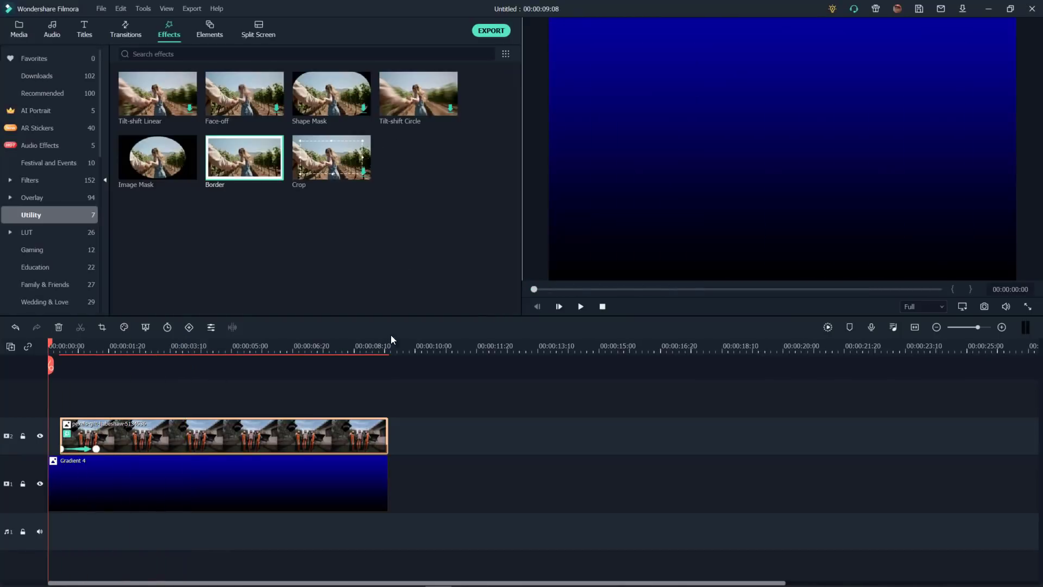
{"action": "left_click", "coordinate": [579, 307]}
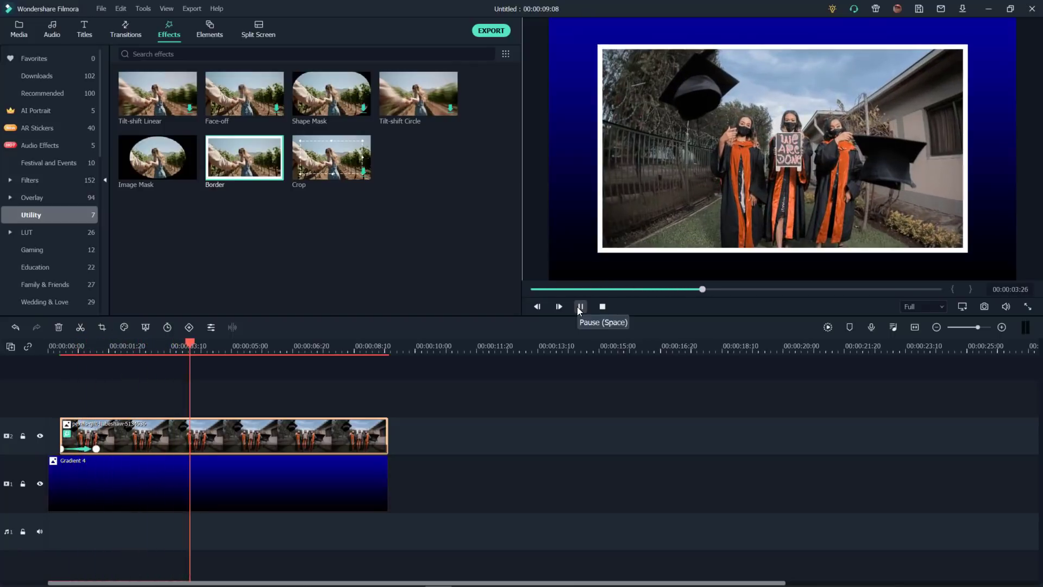
{"action": "left_click", "coordinate": [577, 307]}
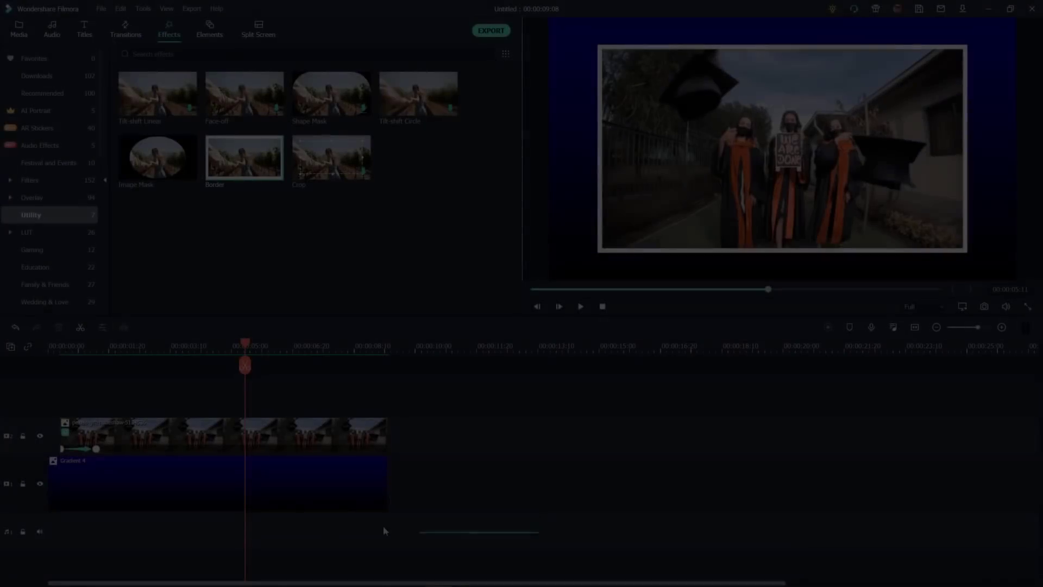
{"action": "left_click_drag", "start_coordinate": [538, 533], "coordinate": [21, 399]}
- Delete both clips and place Pexels Videos 2462324 on track 1 at 1280 x 720 30fps
{"action": "key", "text": "Delete"}
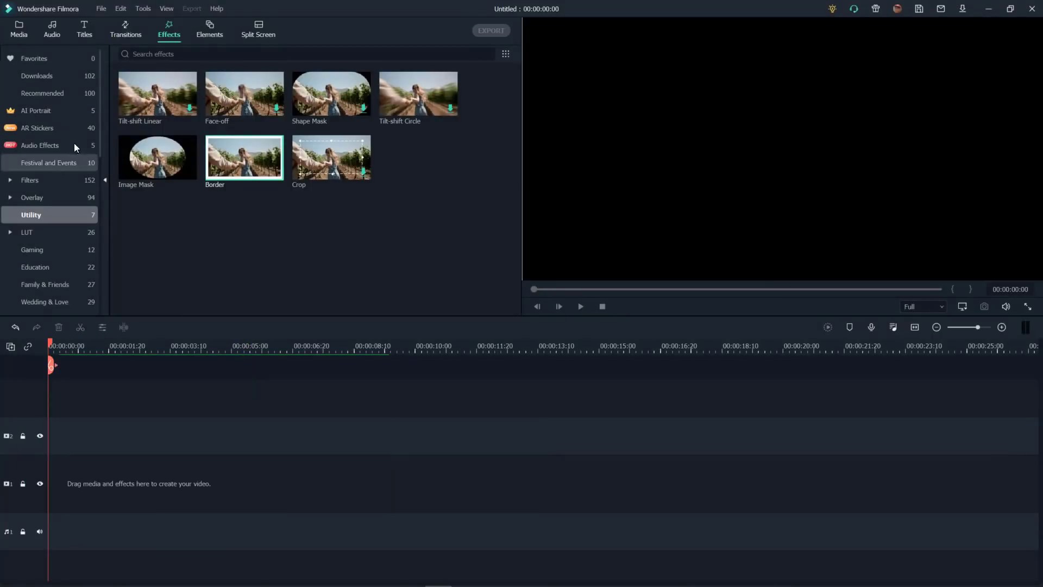
{"action": "left_click", "coordinate": [20, 30]}
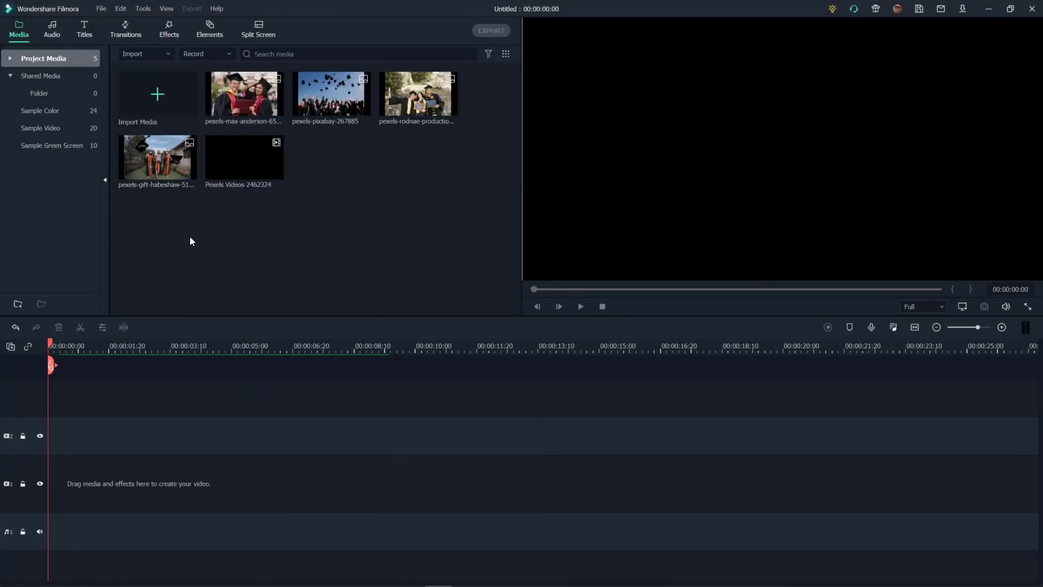
{"action": "left_click_drag", "start_coordinate": [224, 172], "coordinate": [44, 486]}
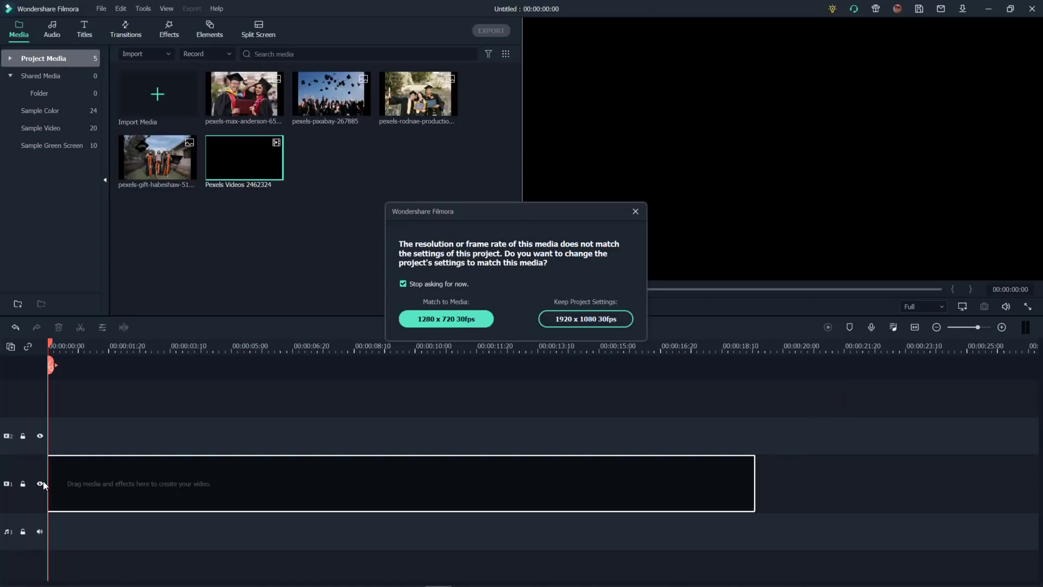
{"action": "left_click", "coordinate": [426, 319]}
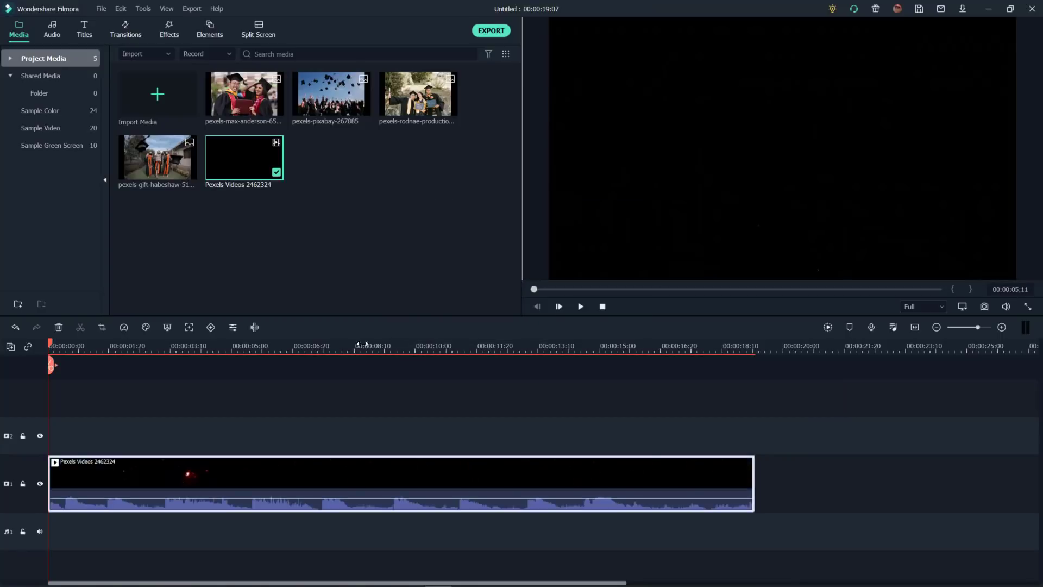
- Preview the sparkle background, lower its volume, and add pexels-max-anderson-6527463 on track 2
{"action": "left_click", "coordinate": [579, 307]}
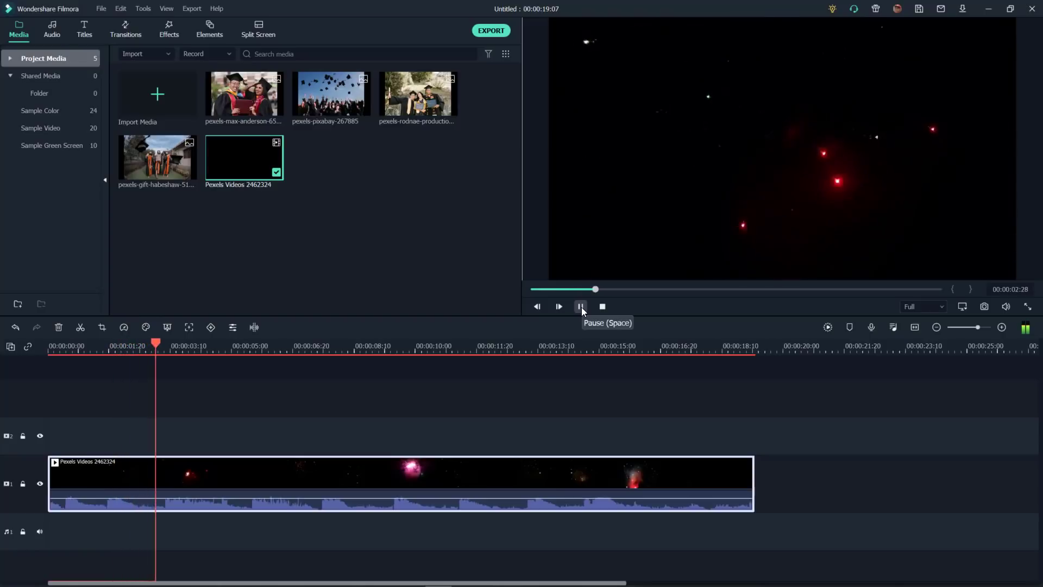
{"action": "left_click", "coordinate": [582, 308]}
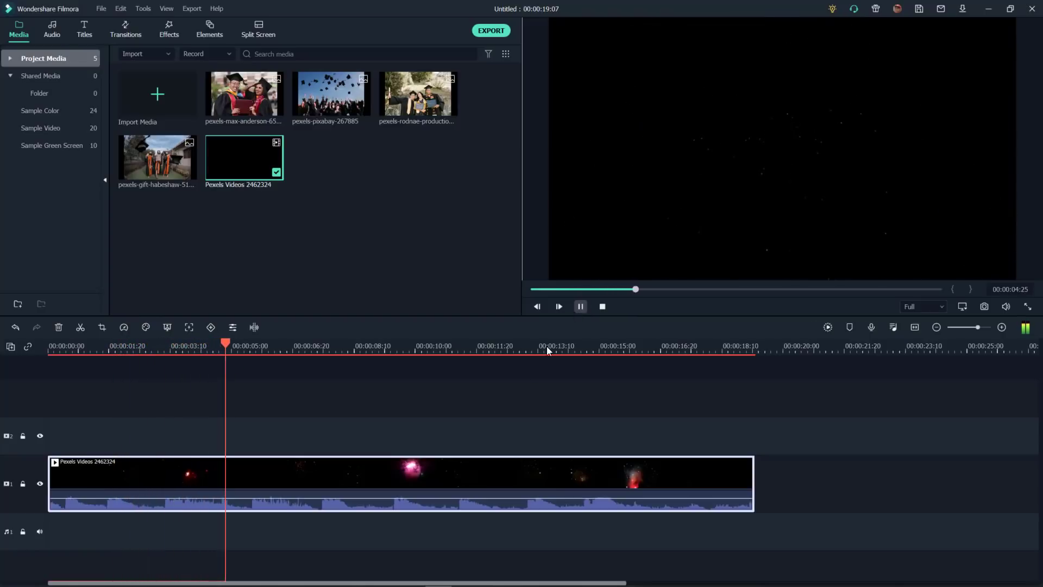
{"action": "left_click_drag", "start_coordinate": [529, 487], "coordinate": [530, 510]}
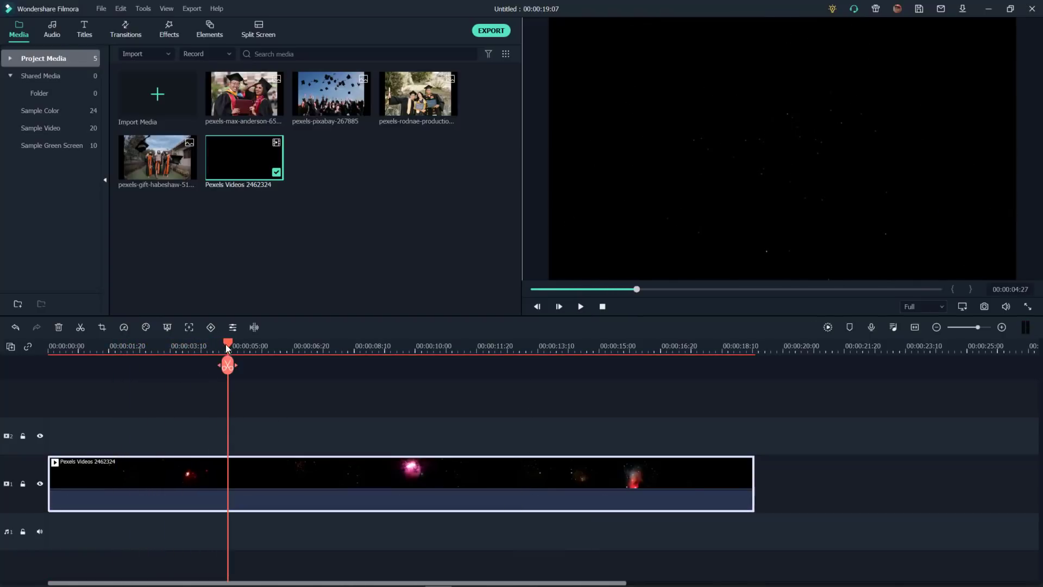
{"action": "left_click_drag", "start_coordinate": [244, 97], "coordinate": [122, 433]}
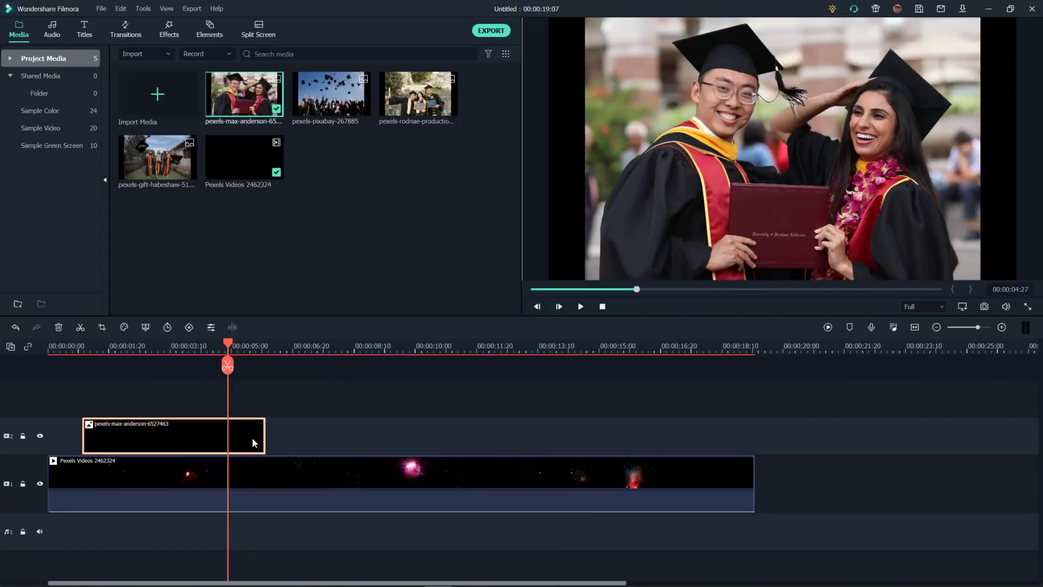
- Lengthen the track-2 photo clip and crop it to fill the frame
{"action": "left_click_drag", "start_coordinate": [265, 437], "coordinate": [540, 438]}
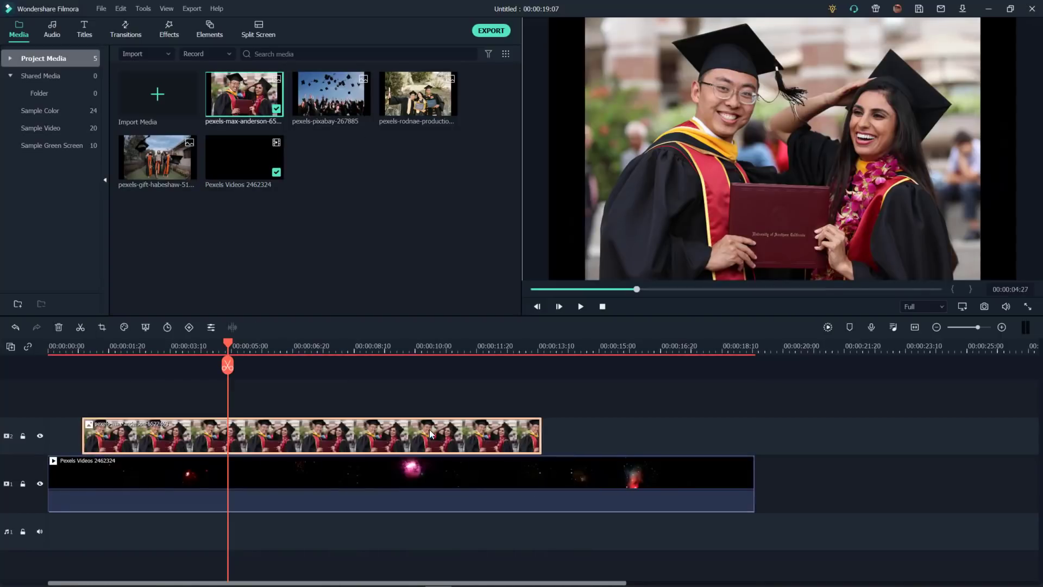
{"action": "right_click", "coordinate": [302, 434]}
{"action": "left_click", "coordinate": [353, 173]}
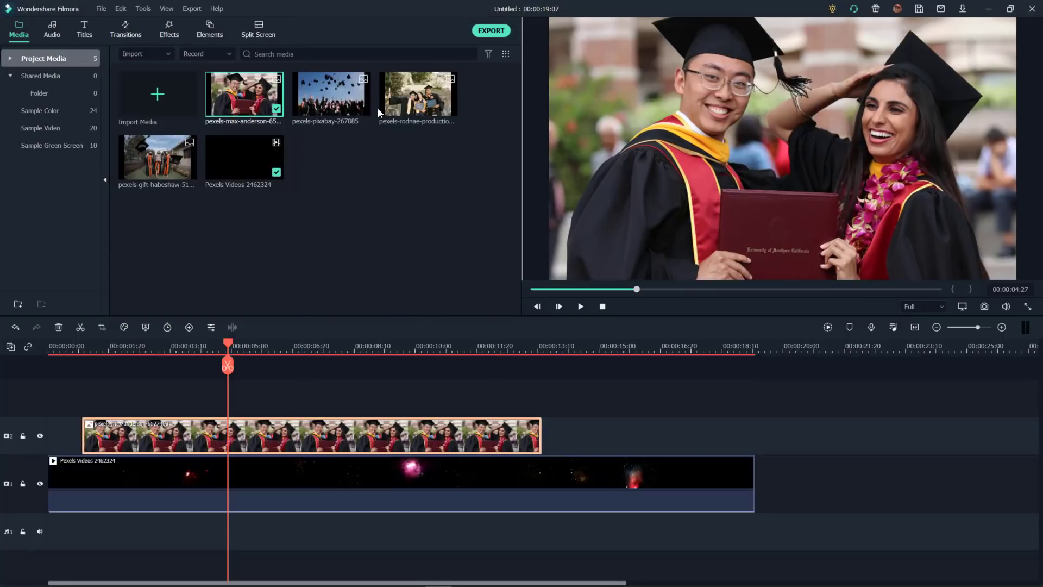
- Add a graduates photo on track 3, lengthen it to 00:00:13:13, and crop to fill
{"action": "left_click_drag", "start_coordinate": [416, 101], "coordinate": [161, 414]}
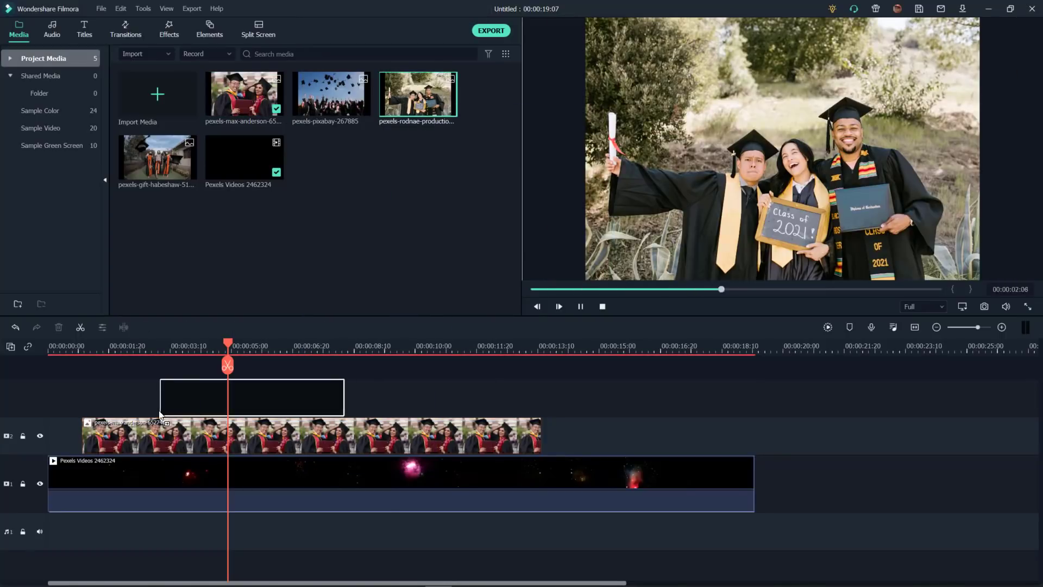
{"action": "left_click_drag", "start_coordinate": [275, 392], "coordinate": [541, 410]}
{"action": "right_click", "coordinate": [311, 405]}
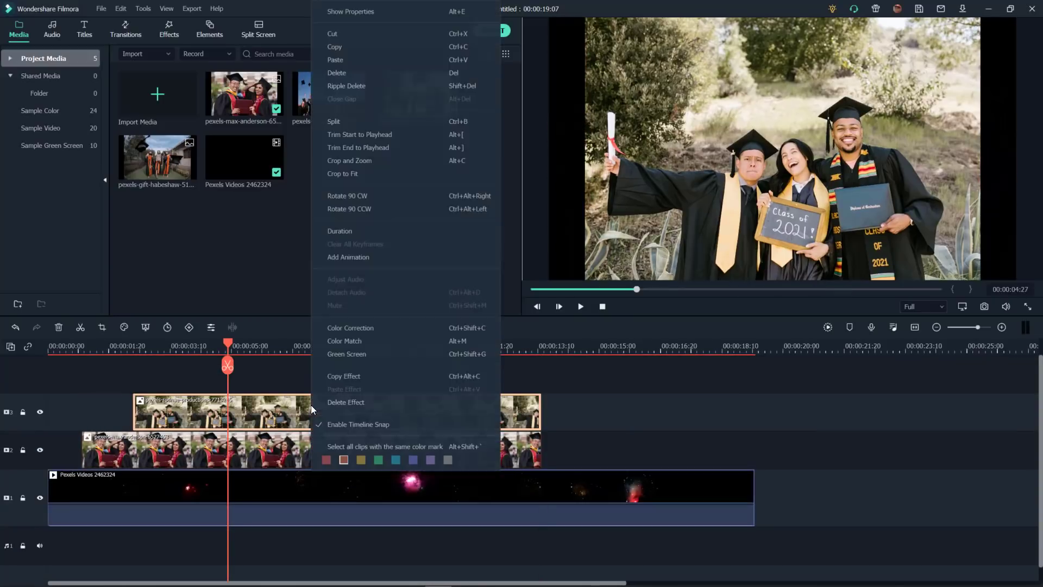
{"action": "left_click", "coordinate": [357, 174]}
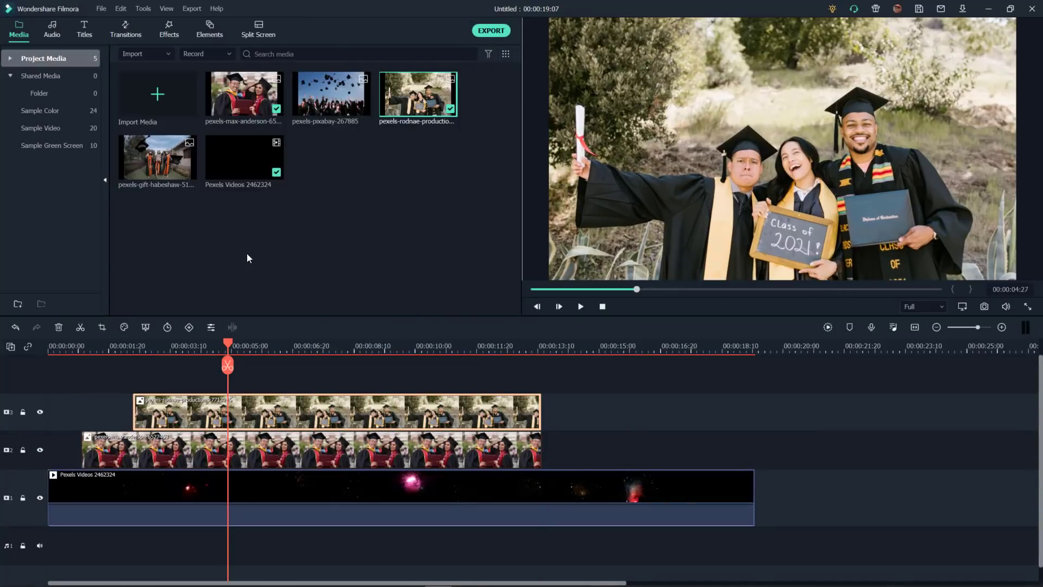
- Add pexels-pixabay-267885 on track 4, lengthen it to match, and crop it to fill
{"action": "left_click_drag", "start_coordinate": [329, 96], "coordinate": [210, 382]}
{"action": "left_click_drag", "start_coordinate": [380, 412], "coordinate": [538, 421]}
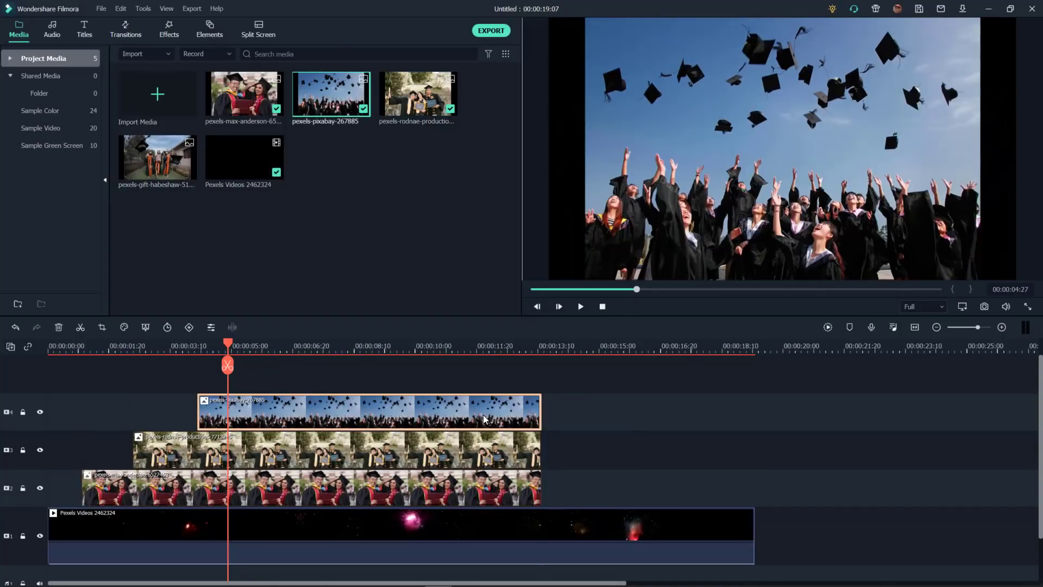
{"action": "right_click", "coordinate": [338, 406]}
{"action": "left_click", "coordinate": [406, 173]}
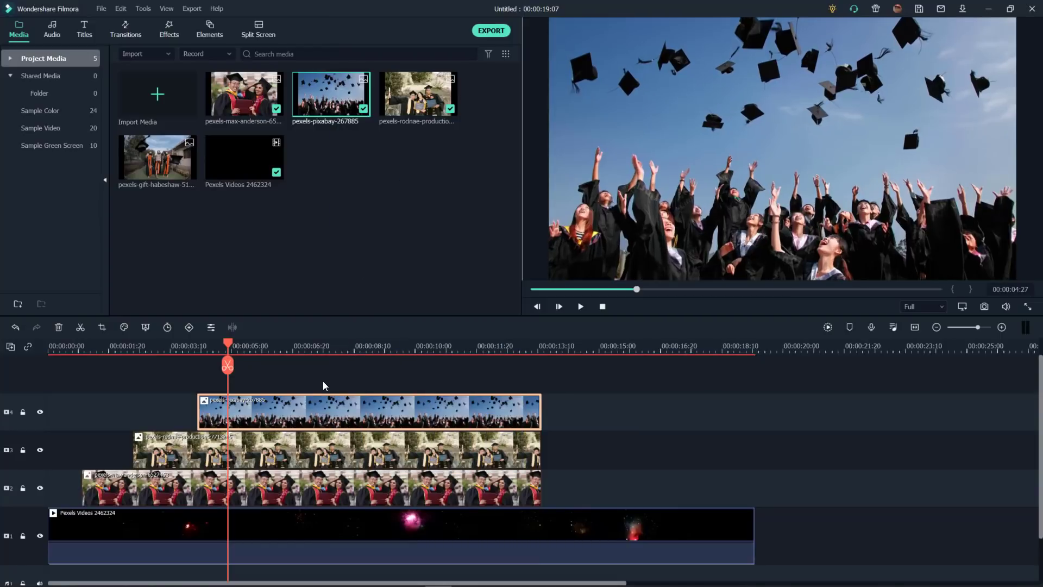
{"action": "left_click", "coordinate": [169, 30]}
- Apply the Border effect to the cap-throwing, three-graduate and couple photo clips
{"action": "left_click_drag", "start_coordinate": [242, 158], "coordinate": [198, 438]}
{"action": "left_click_drag", "start_coordinate": [240, 157], "coordinate": [179, 481]}
{"action": "left_click_drag", "start_coordinate": [228, 344], "coordinate": [89, 347]}
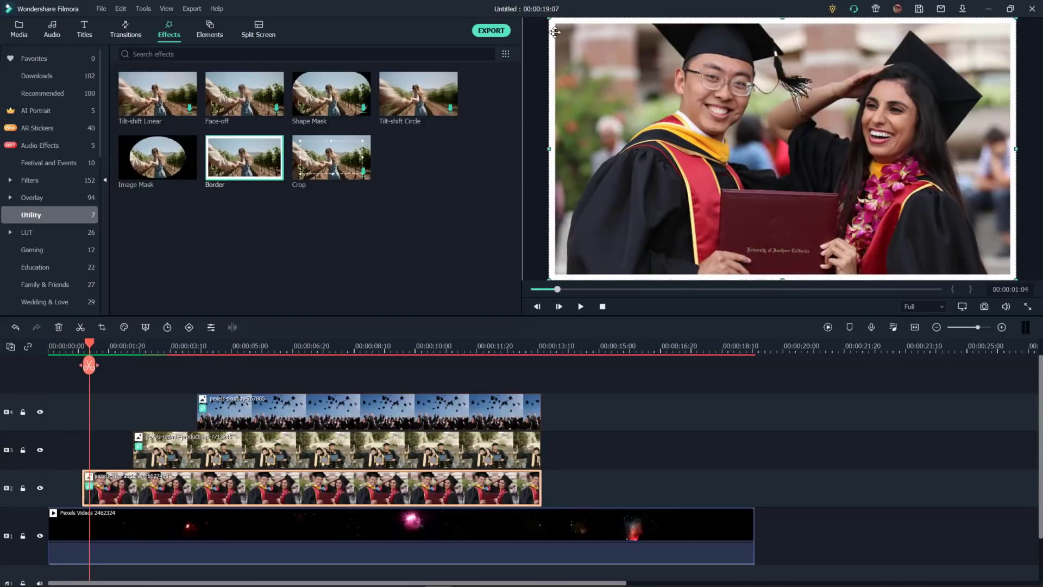
- Shrink the couple, three-graduate and cap-throwing photos to matching sizes, centring the couple photo
{"action": "left_click_drag", "start_coordinate": [549, 19], "coordinate": [683, 93]}
{"action": "left_click_drag", "start_coordinate": [820, 146], "coordinate": [785, 119]}
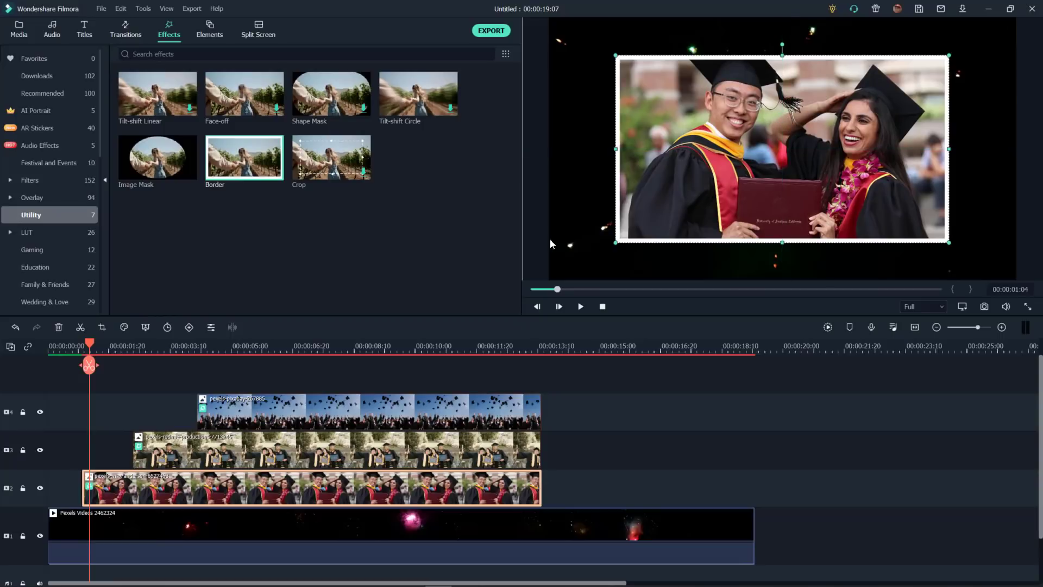
{"action": "left_click", "coordinate": [165, 348]}
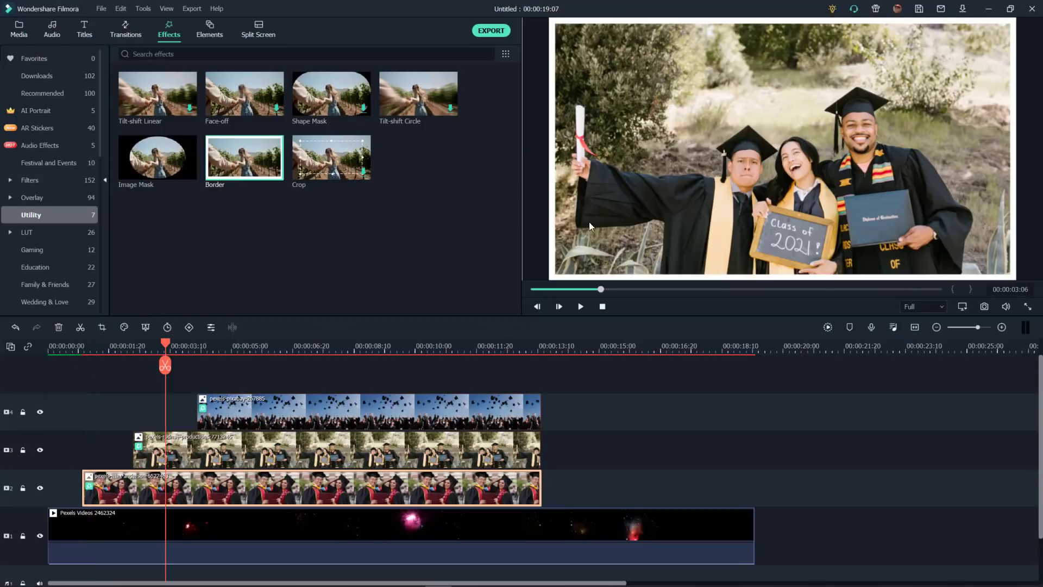
{"action": "left_click", "coordinate": [650, 119]}
{"action": "left_click_drag", "start_coordinate": [617, 71], "coordinate": [648, 74]}
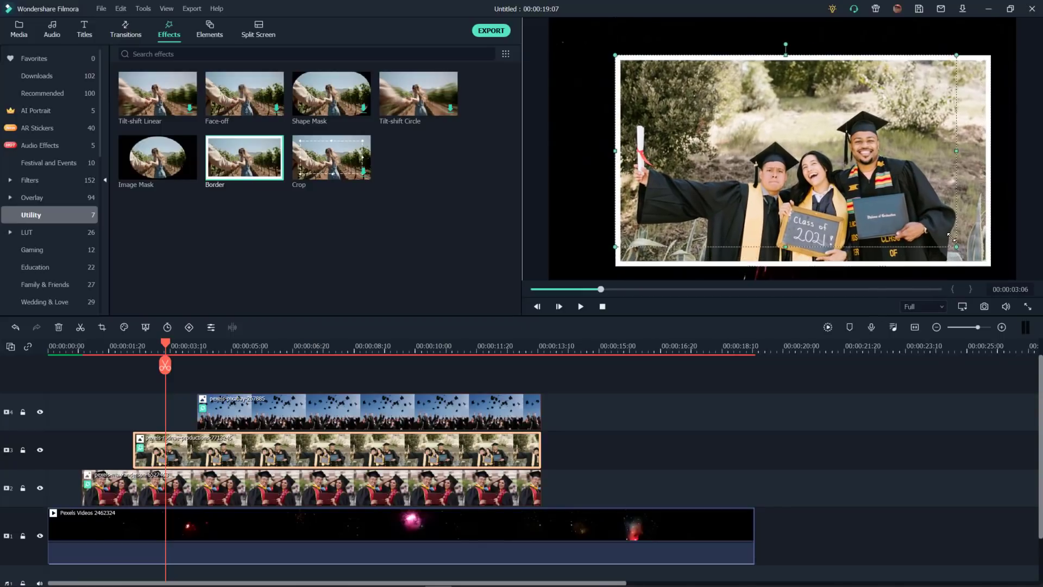
{"action": "left_click_drag", "start_coordinate": [952, 238], "coordinate": [945, 231]}
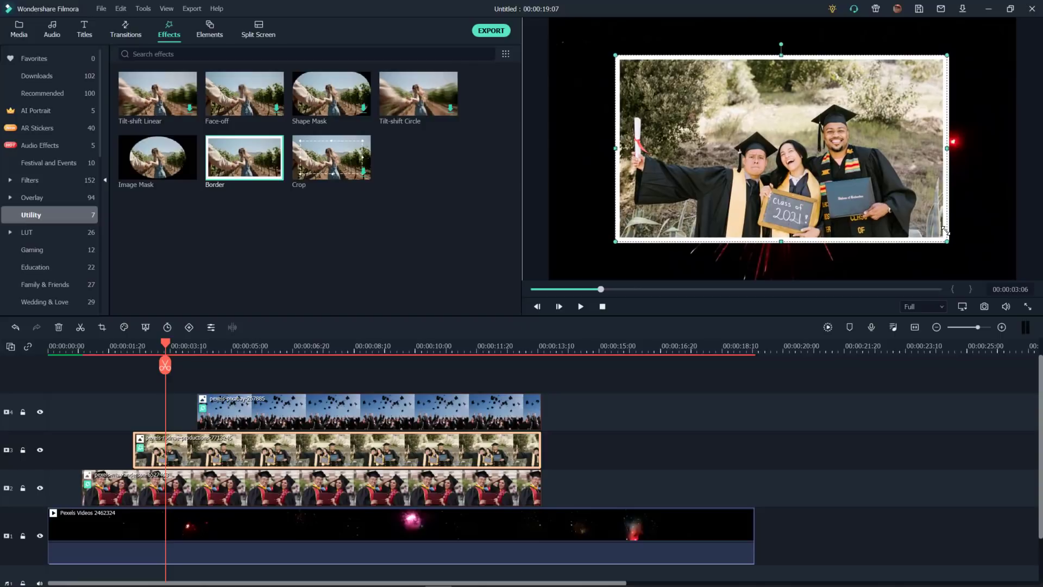
{"action": "left_click", "coordinate": [284, 347]}
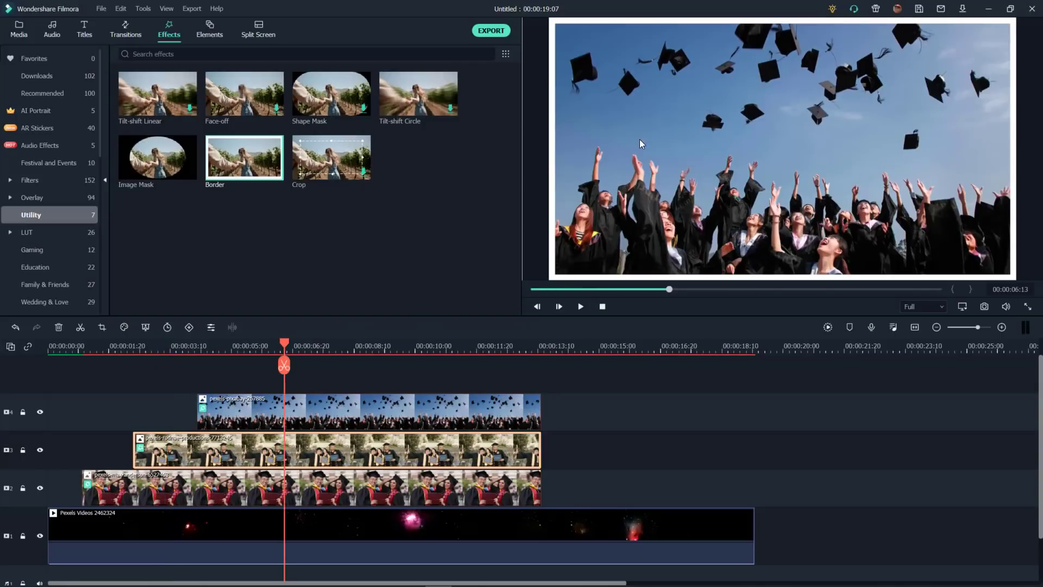
{"action": "left_click", "coordinate": [640, 139]}
{"action": "left_click_drag", "start_coordinate": [598, 81], "coordinate": [663, 99]}
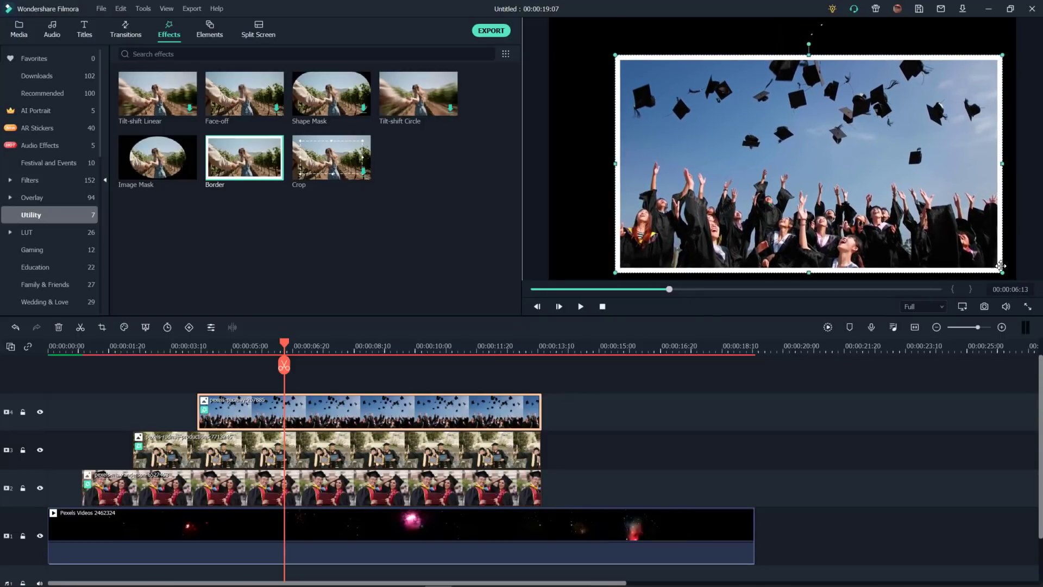
{"action": "left_click_drag", "start_coordinate": [990, 264], "coordinate": [946, 225]}
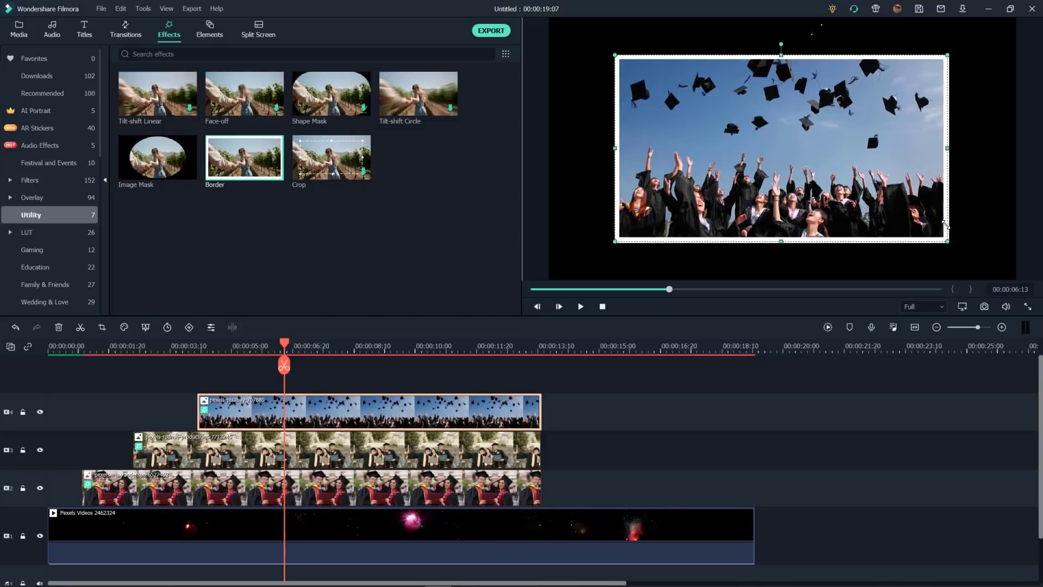
- Tilt the three-graduate photo counter-clockwise and the cap-throwing photo clockwise
{"action": "left_click", "coordinate": [174, 349]}
{"action": "left_click", "coordinate": [723, 107]}
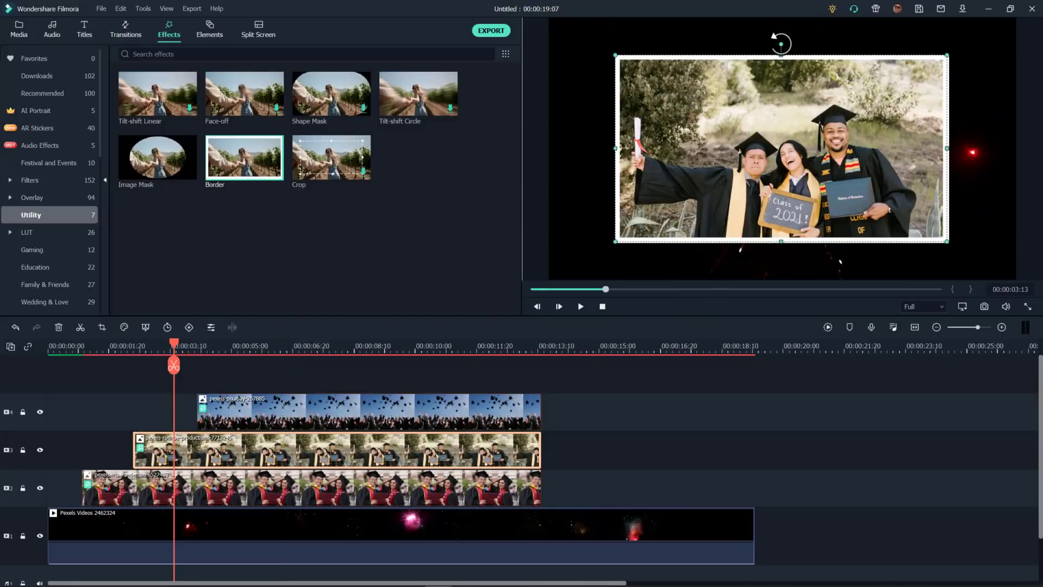
{"action": "left_click_drag", "start_coordinate": [770, 35], "coordinate": [764, 37]}
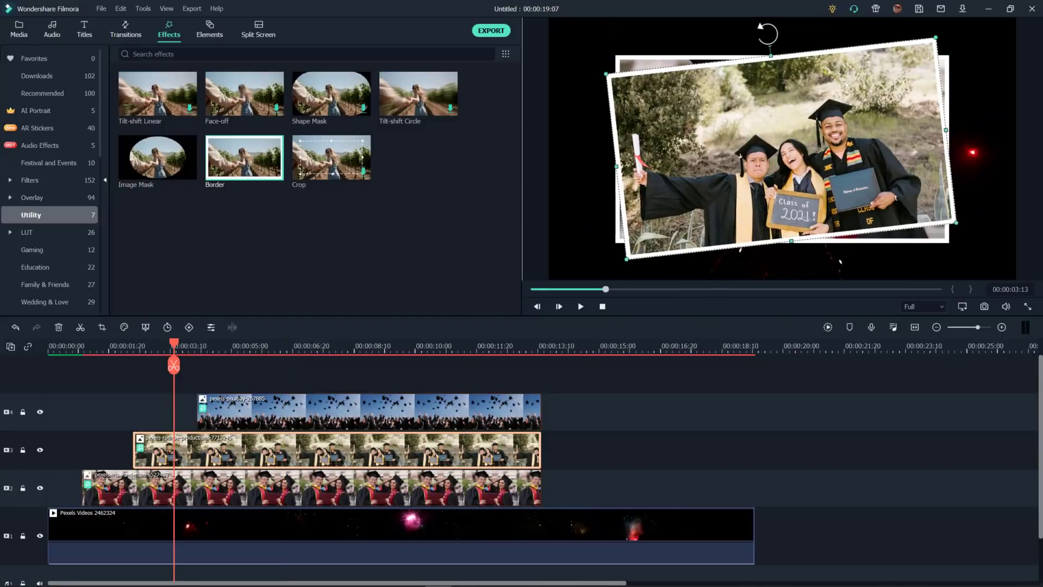
{"action": "left_click", "coordinate": [312, 346]}
{"action": "left_click", "coordinate": [770, 57]}
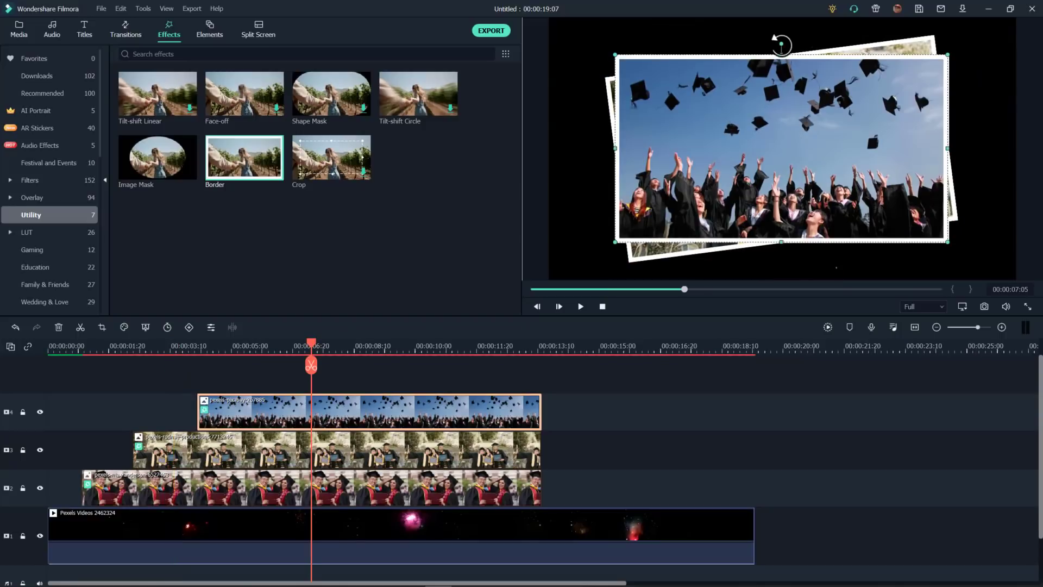
{"action": "left_click_drag", "start_coordinate": [790, 44], "coordinate": [800, 42]}
{"action": "double_click", "coordinate": [277, 411]}
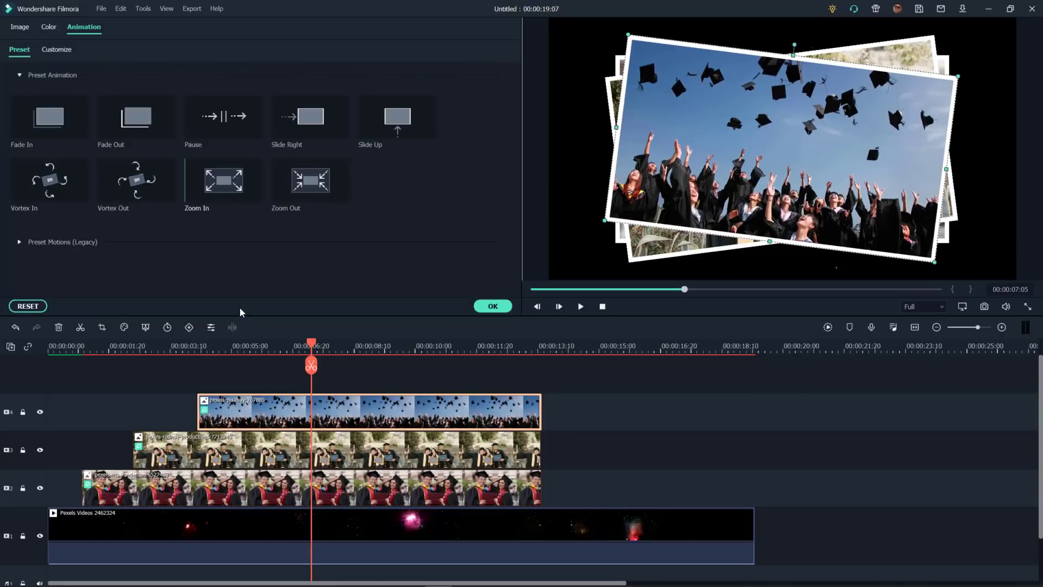
- Give the three-graduate photo a Slide Right entrance and the couple photo Slide Up, then replay from the start
{"action": "left_click", "coordinate": [188, 447]}
{"action": "left_click", "coordinate": [310, 117]}
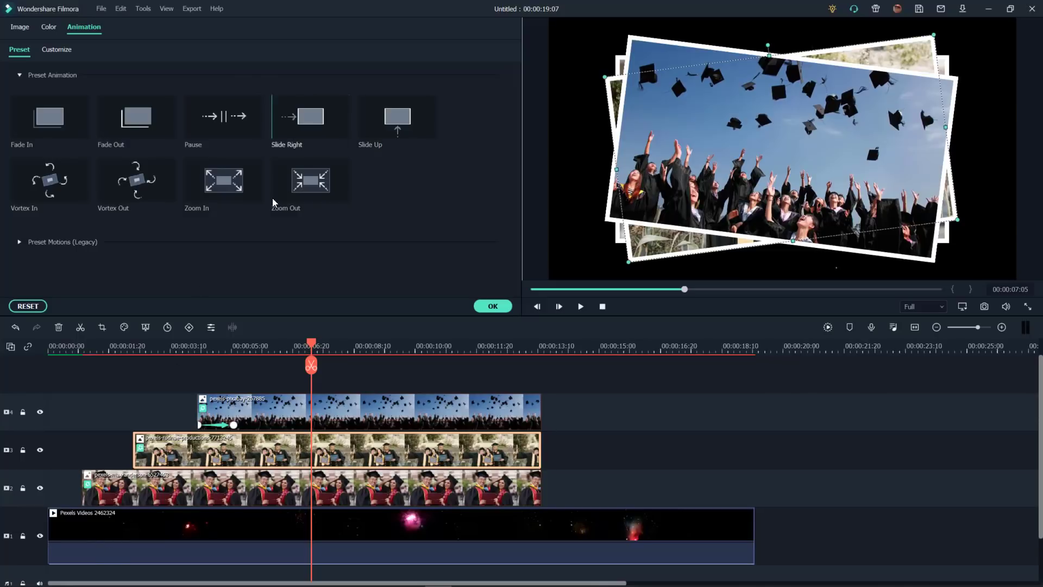
{"action": "left_click", "coordinate": [198, 491]}
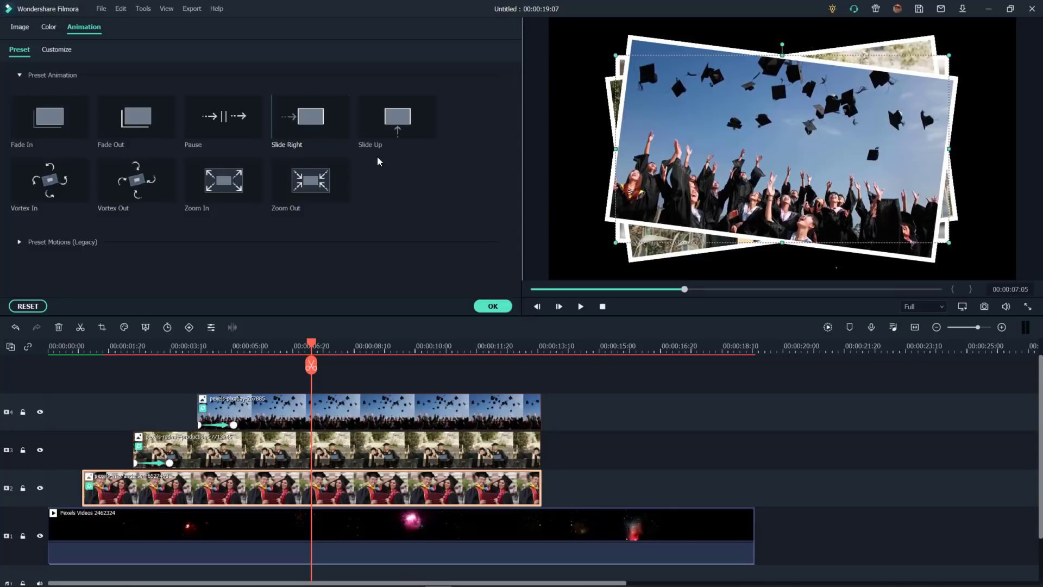
{"action": "left_click", "coordinate": [390, 131]}
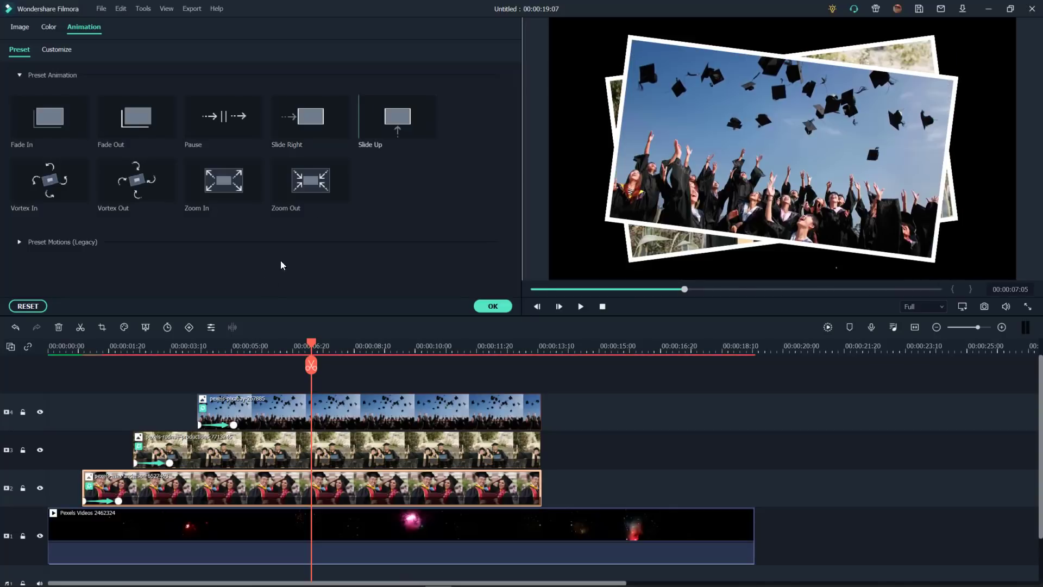
{"action": "left_click_drag", "start_coordinate": [311, 346], "coordinate": [154, 348]}
{"action": "left_click", "coordinate": [537, 307]}
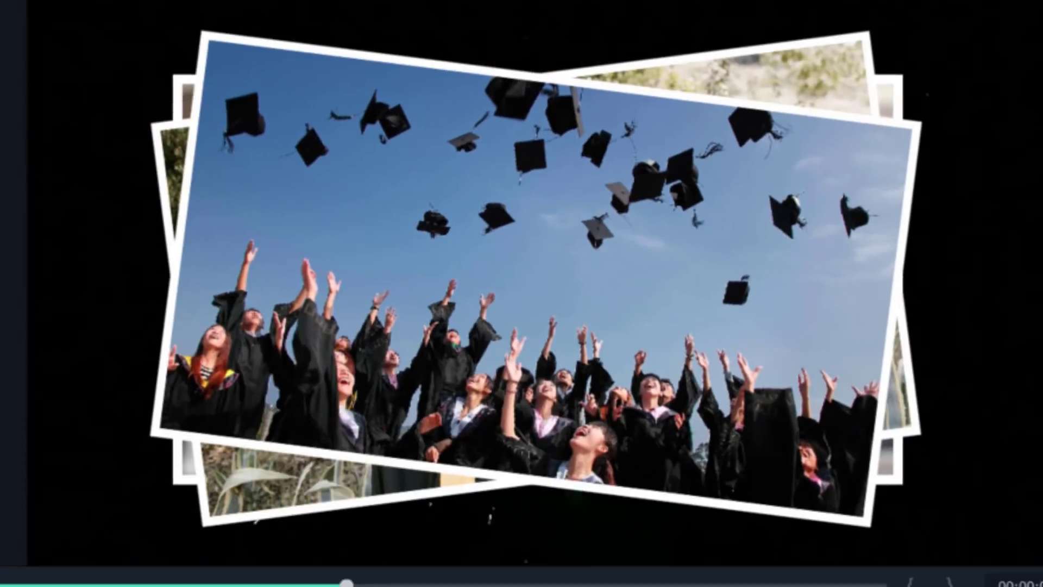
- Exit the full-screen preview with Esc
{"action": "key", "text": "Escape"}
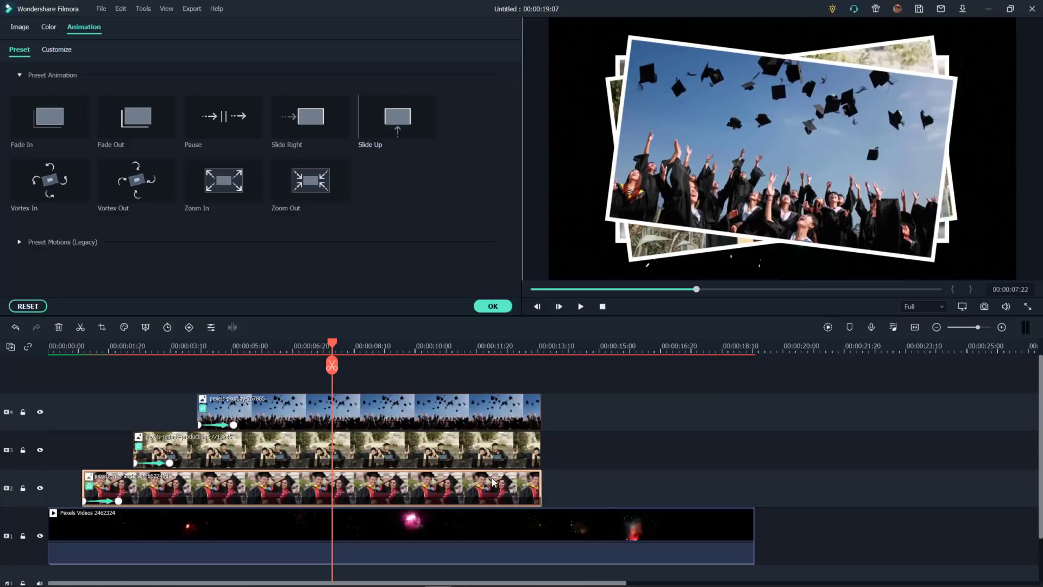
- Shift the couple, three-graduate and cap-throwing photos progressively later on the timeline
{"action": "left_click_drag", "start_coordinate": [520, 486], "coordinate": [539, 484]}
{"action": "left_click_drag", "start_coordinate": [500, 451], "coordinate": [571, 452]}
{"action": "left_click_drag", "start_coordinate": [498, 416], "coordinate": [573, 416]}
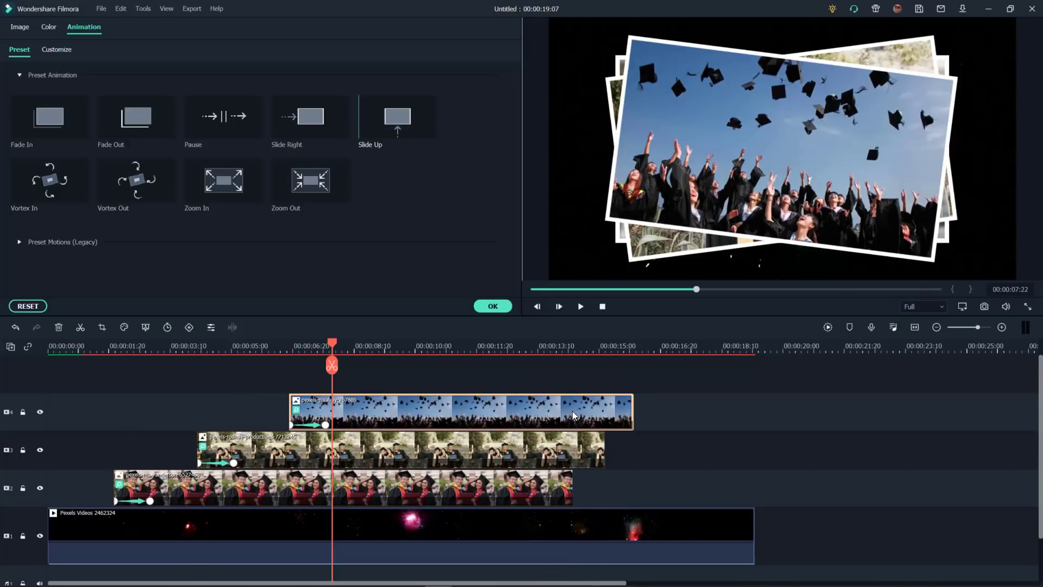
- Split every track at 00:00:14:01
{"action": "left_click", "coordinate": [564, 346]}
{"action": "left_click", "coordinate": [563, 364]}
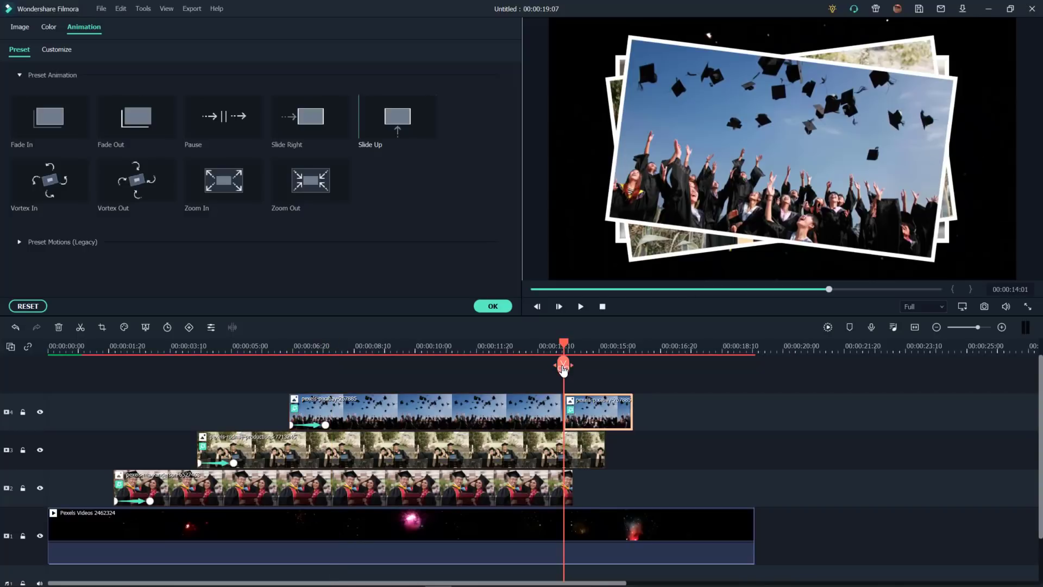
{"action": "left_click", "coordinate": [595, 451]}
{"action": "left_click_drag", "start_coordinate": [797, 554], "coordinate": [560, 383]}
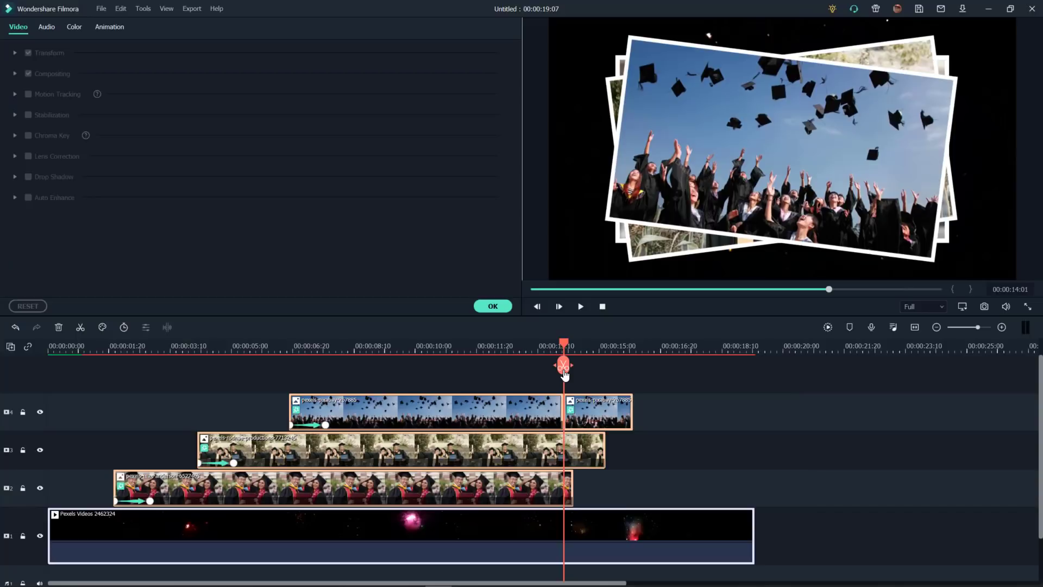
{"action": "left_click", "coordinate": [564, 370]}
- Delete the leftover pieces after 00:00:14:01 on all four tracks and play the trimmed video
{"action": "left_click", "coordinate": [592, 458]}
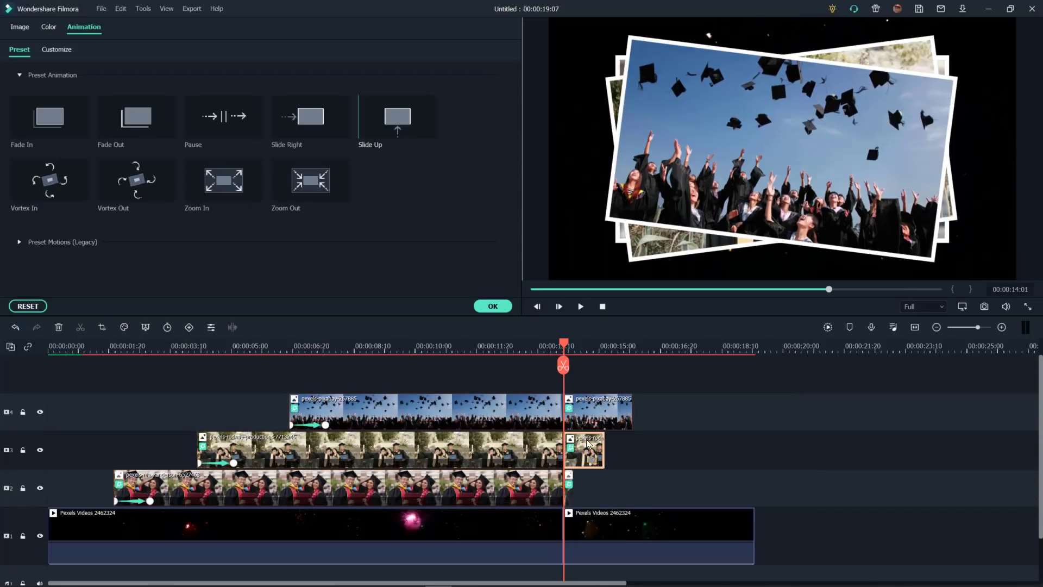
{"action": "key", "text": "Delete"}
{"action": "left_click", "coordinate": [591, 424]}
{"action": "key", "text": "Delete"}
{"action": "left_click", "coordinate": [568, 493]}
{"action": "key", "text": "Delete"}
{"action": "left_click", "coordinate": [580, 527]}
{"action": "key", "text": "Delete"}
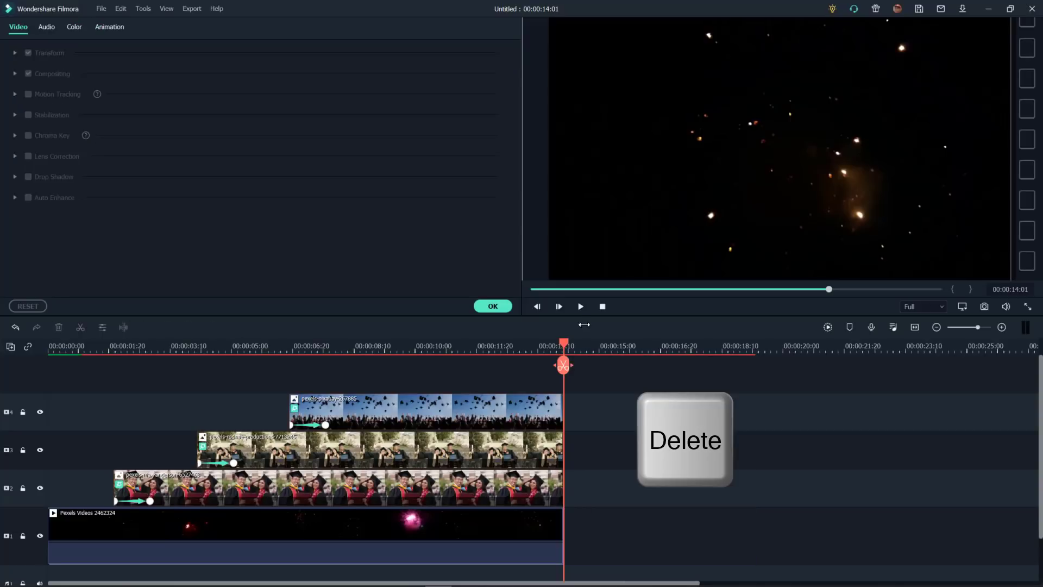
{"action": "left_click", "coordinate": [598, 308]}
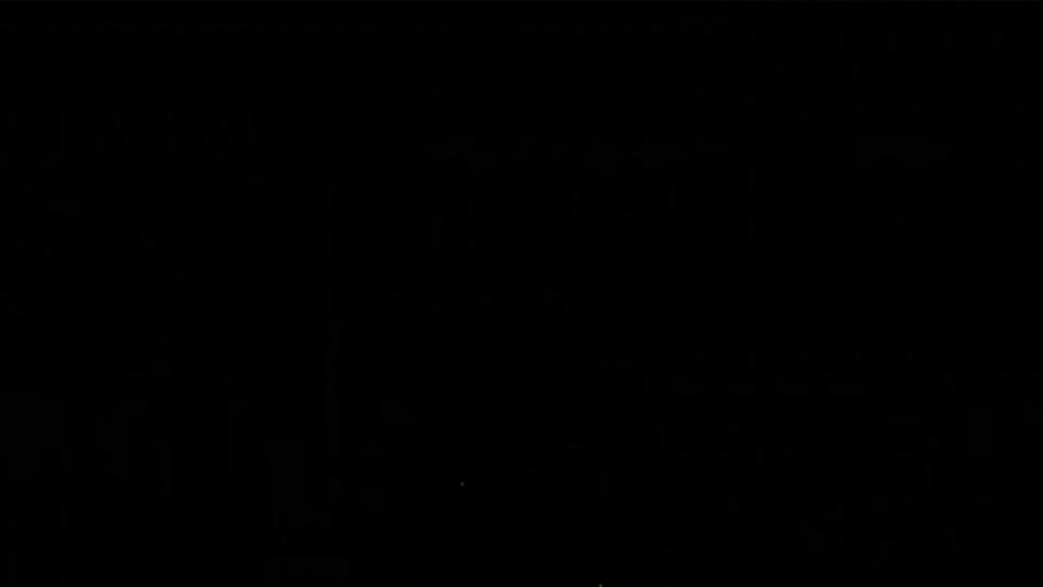